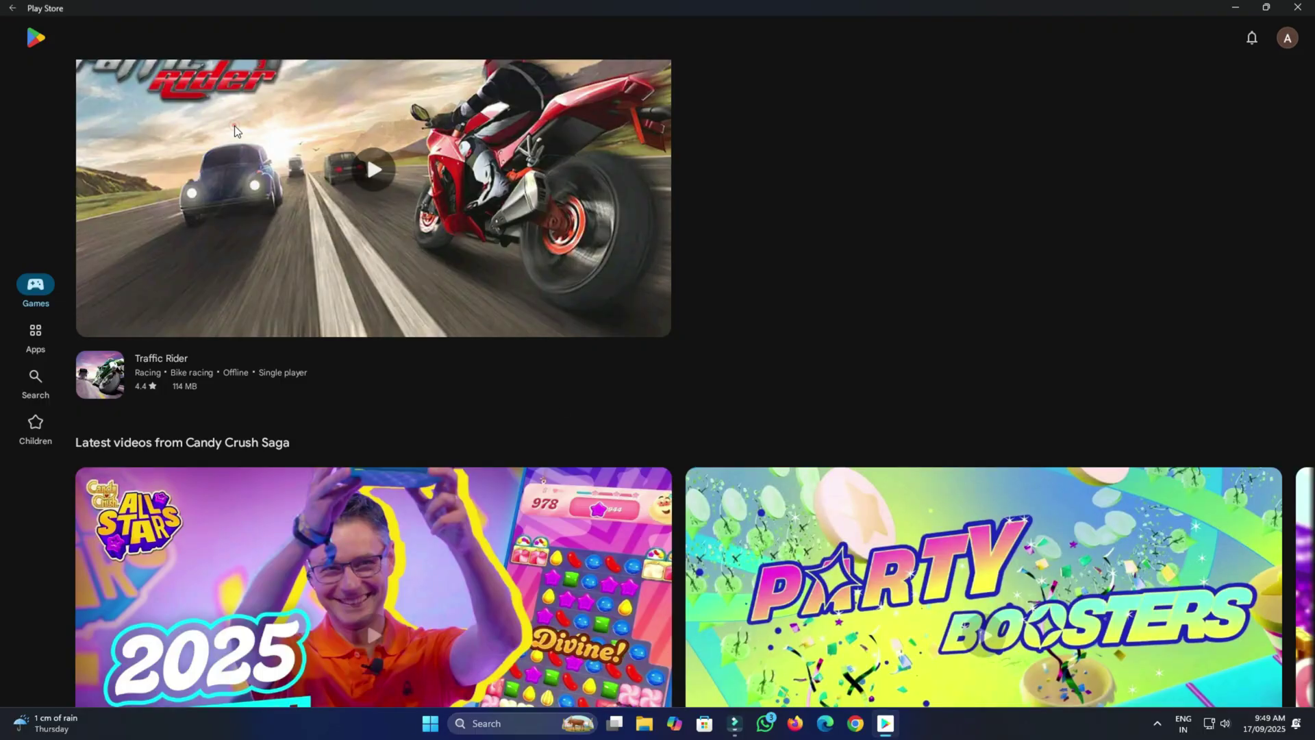
Step: Install Traffic Rider from its Play Store page and launch the game from the Windows recommended apps
{"action": "left_click", "coordinate": [155, 370]}
{"action": "left_click", "coordinate": [59, 395]}
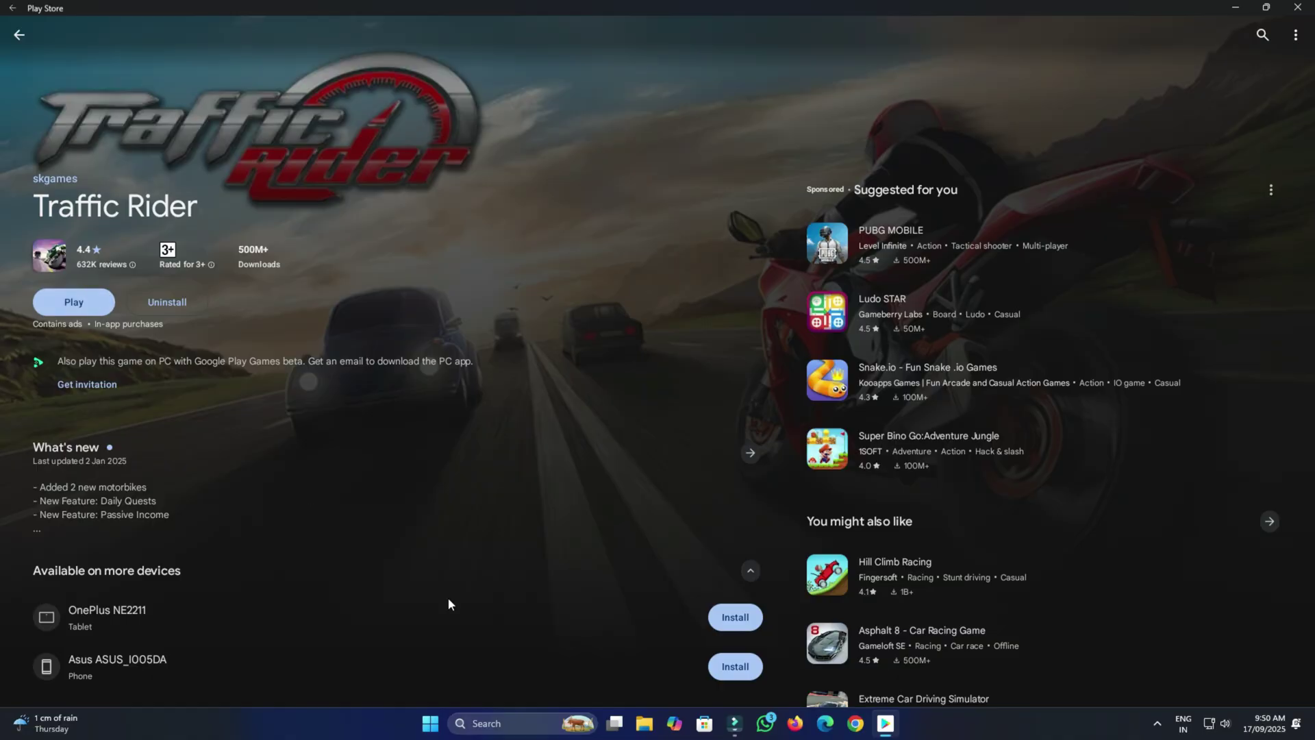
{"action": "left_click", "coordinate": [430, 724]}
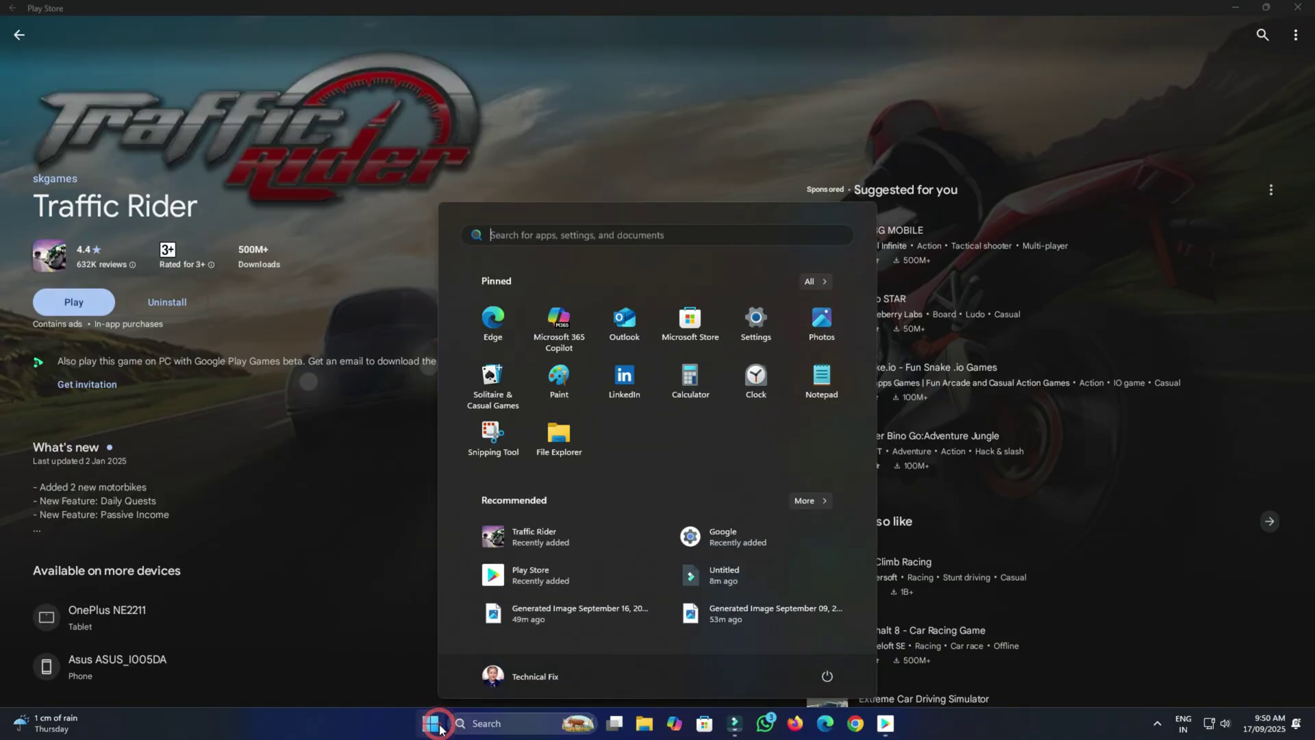
{"action": "left_click", "coordinate": [536, 543]}
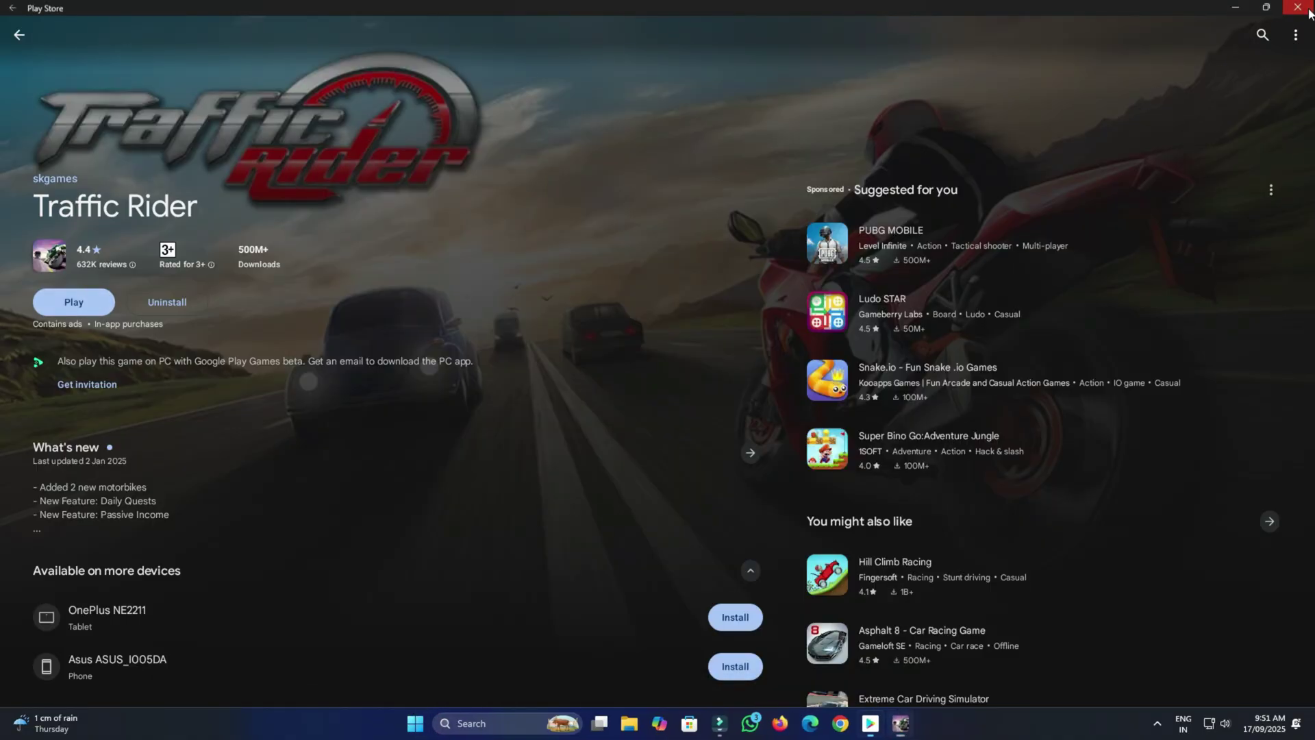
Step: Close the Play Store and maximize the Traffic Rider game window
{"action": "left_click", "coordinate": [1298, 8]}
{"action": "left_click_drag", "start_coordinate": [851, 150], "coordinate": [810, 41]}
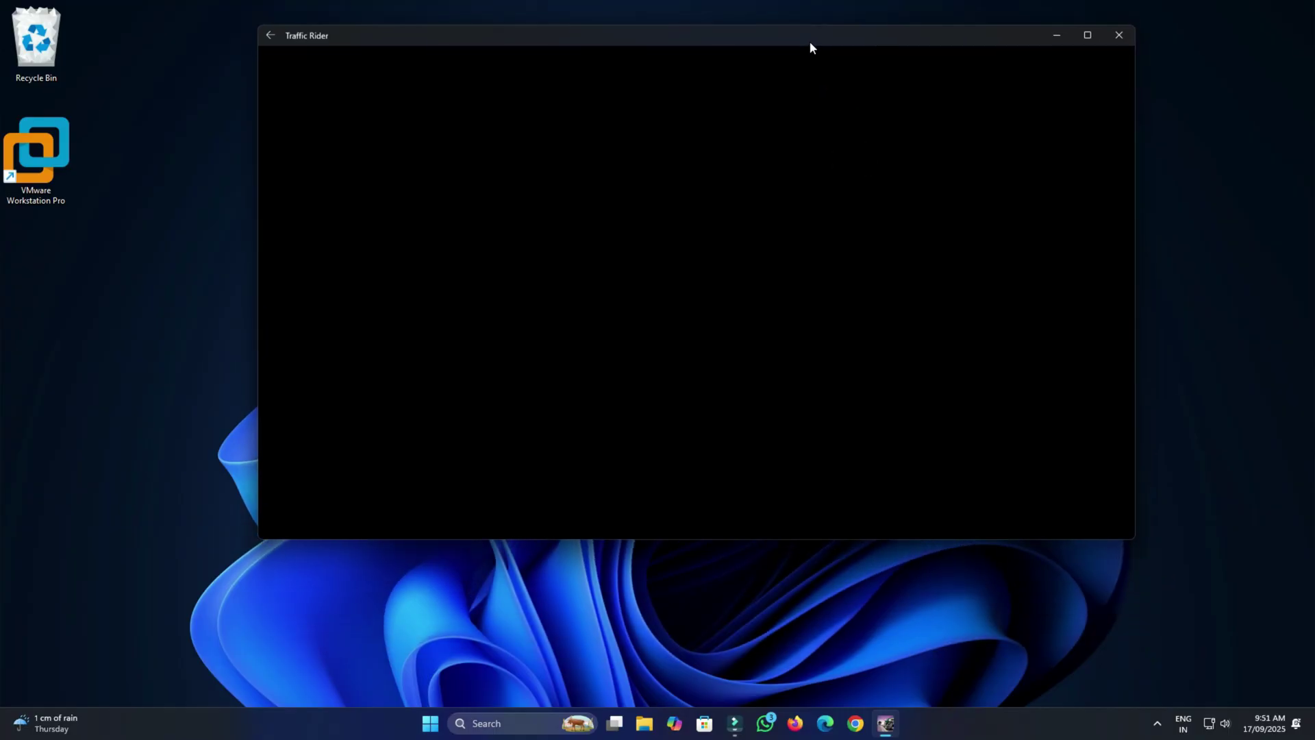
{"action": "double_click", "coordinate": [809, 41]}
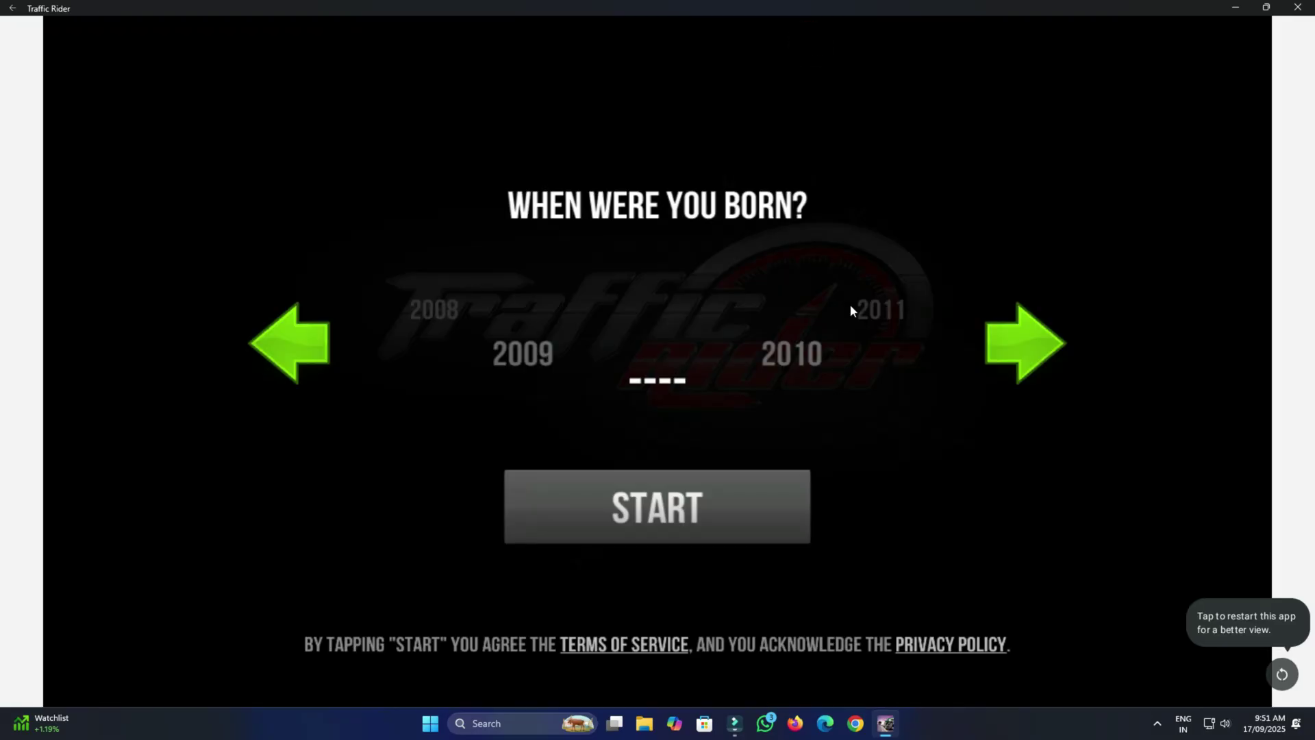
Step: Start Traffic Rider with the app restarted for a better view, and continue past the blue scooter in the garage
{"action": "left_click", "coordinate": [709, 489]}
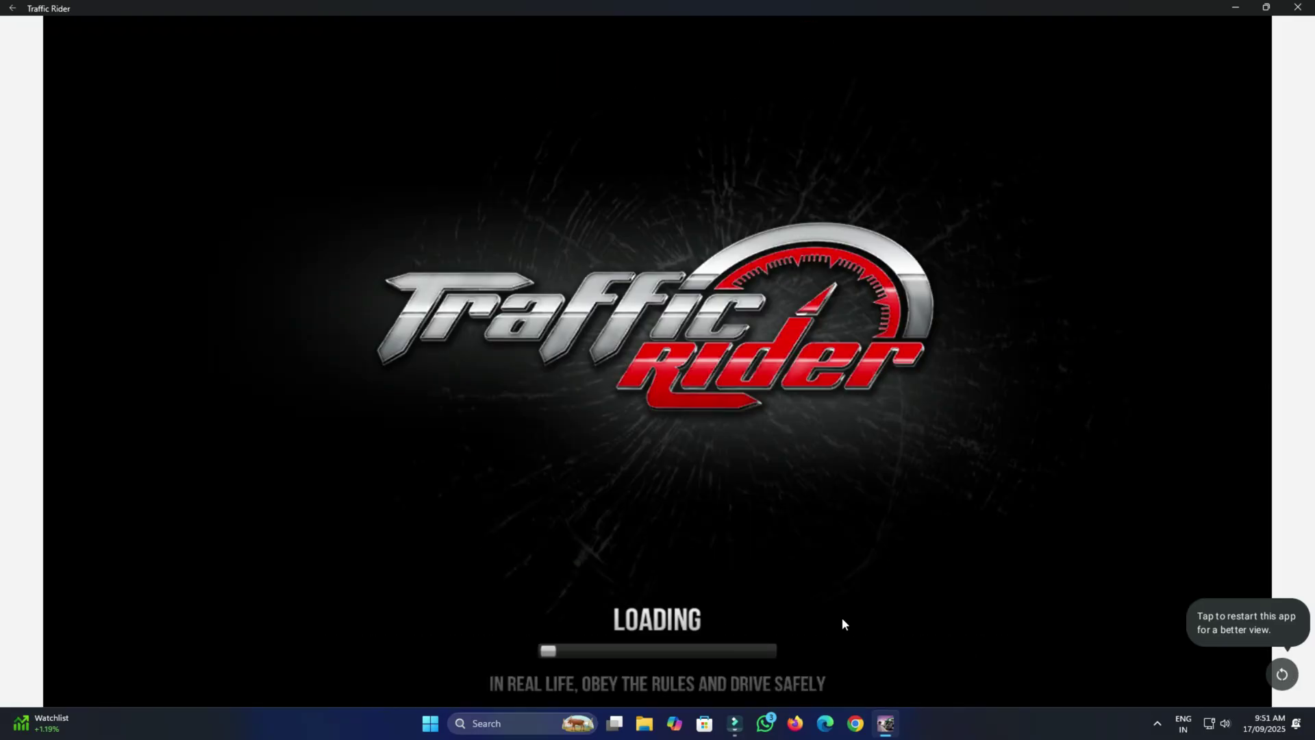
{"action": "left_click", "coordinate": [1282, 674]}
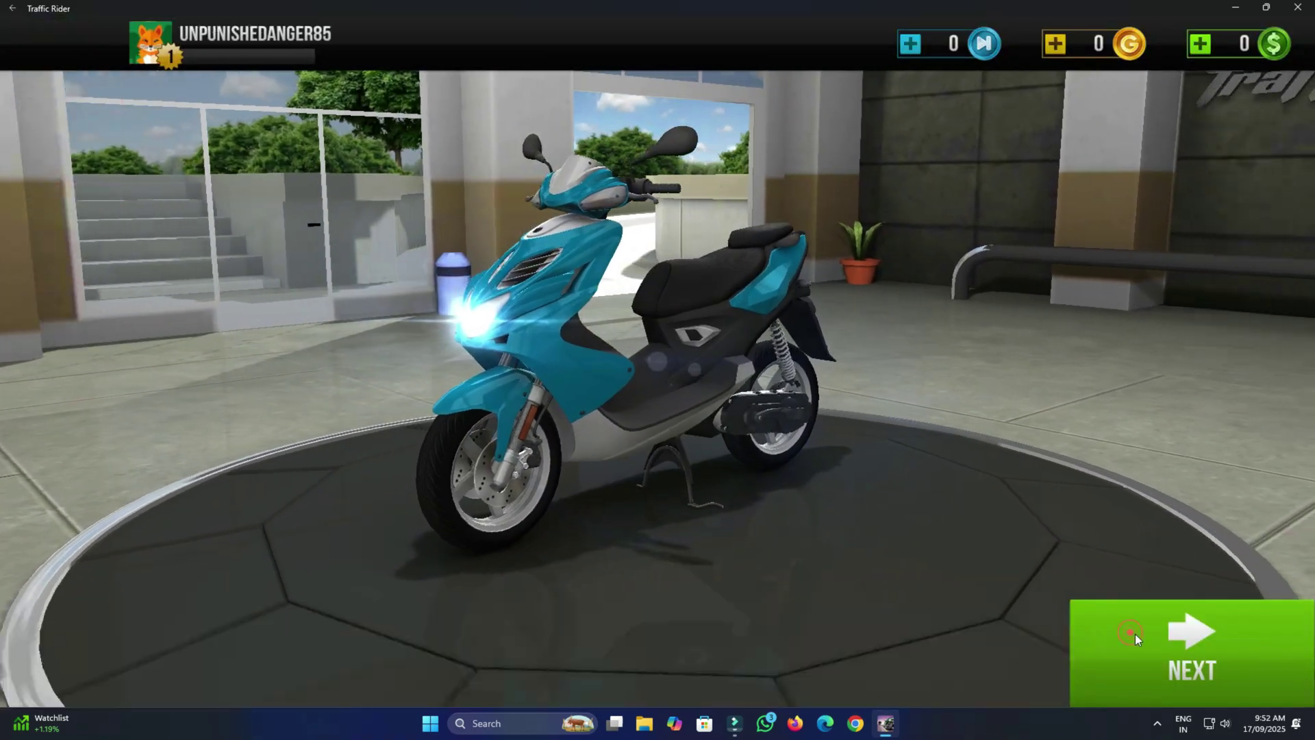
{"action": "left_click", "coordinate": [1137, 634]}
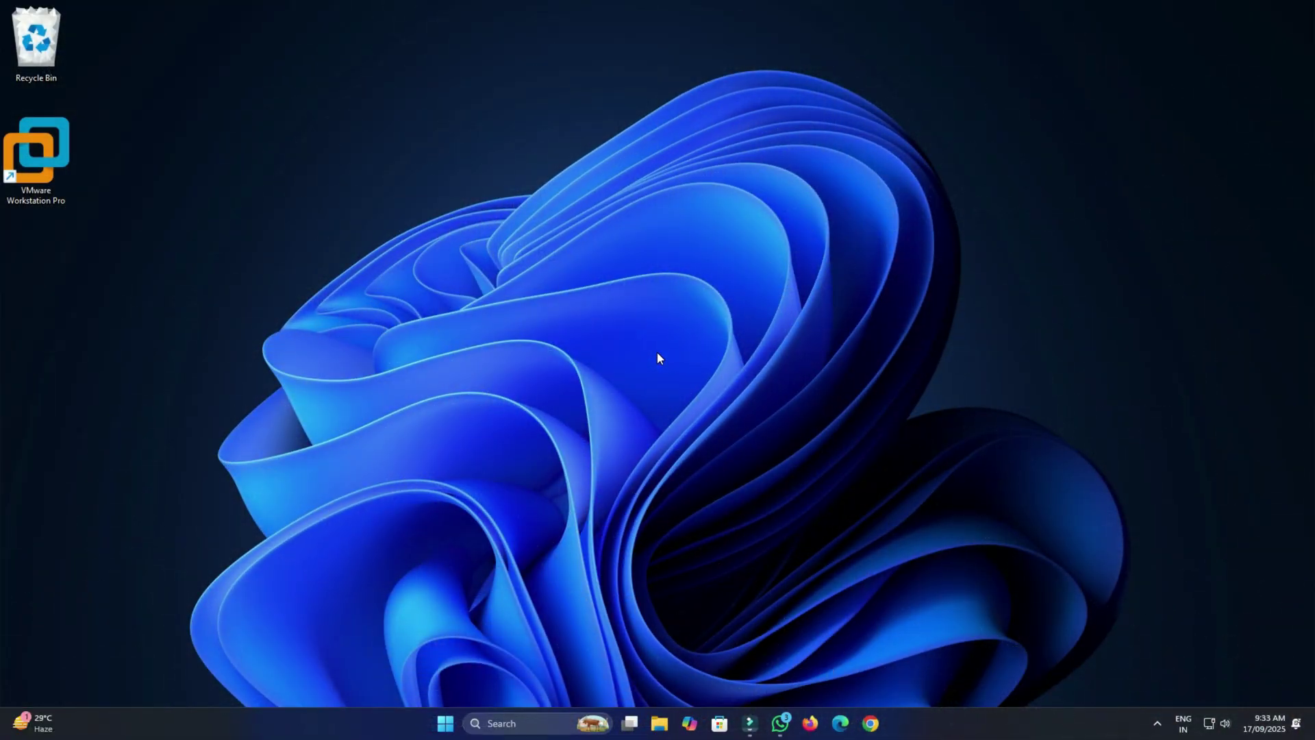
Step: Switch to Chrome, search Google for "windows subsystem for android" and open the MustardChef/WSABuilds GitHub repository
{"action": "left_click", "coordinate": [870, 723]}
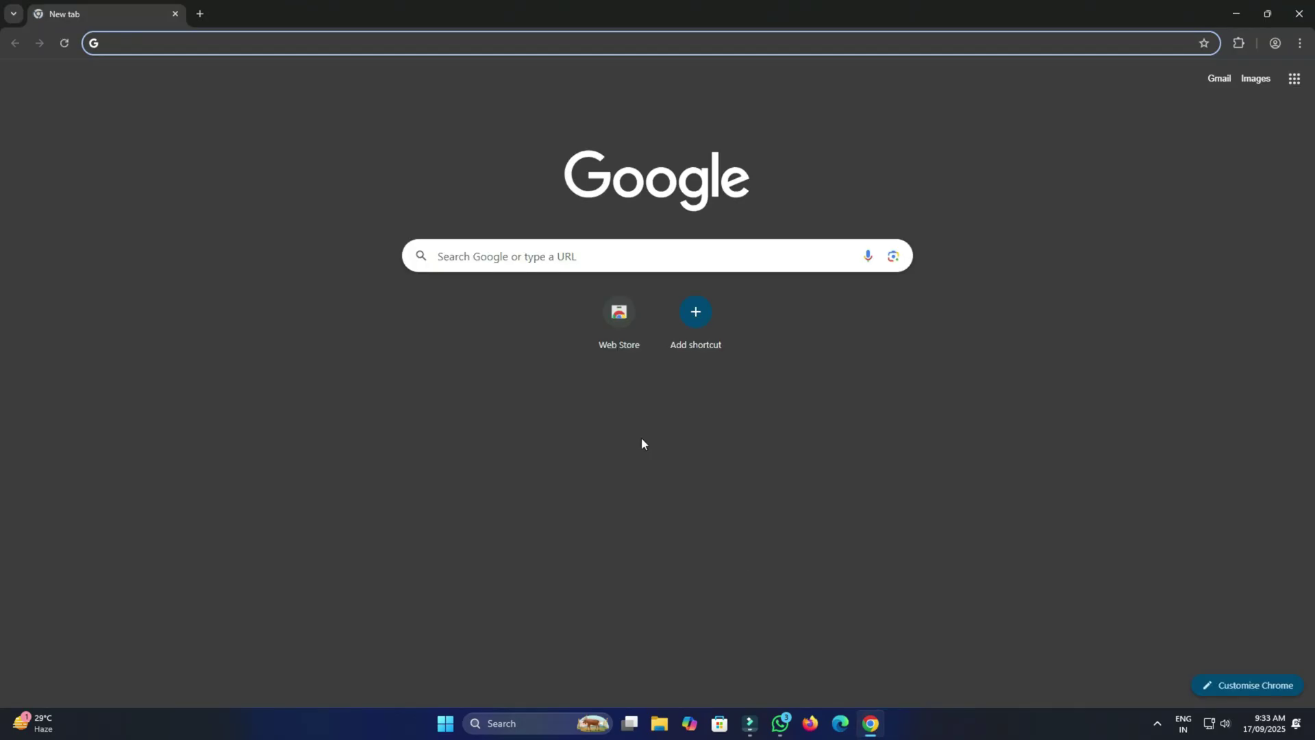
{"action": "type", "text": "wind"}
{"action": "key", "text": "BackSpace"}
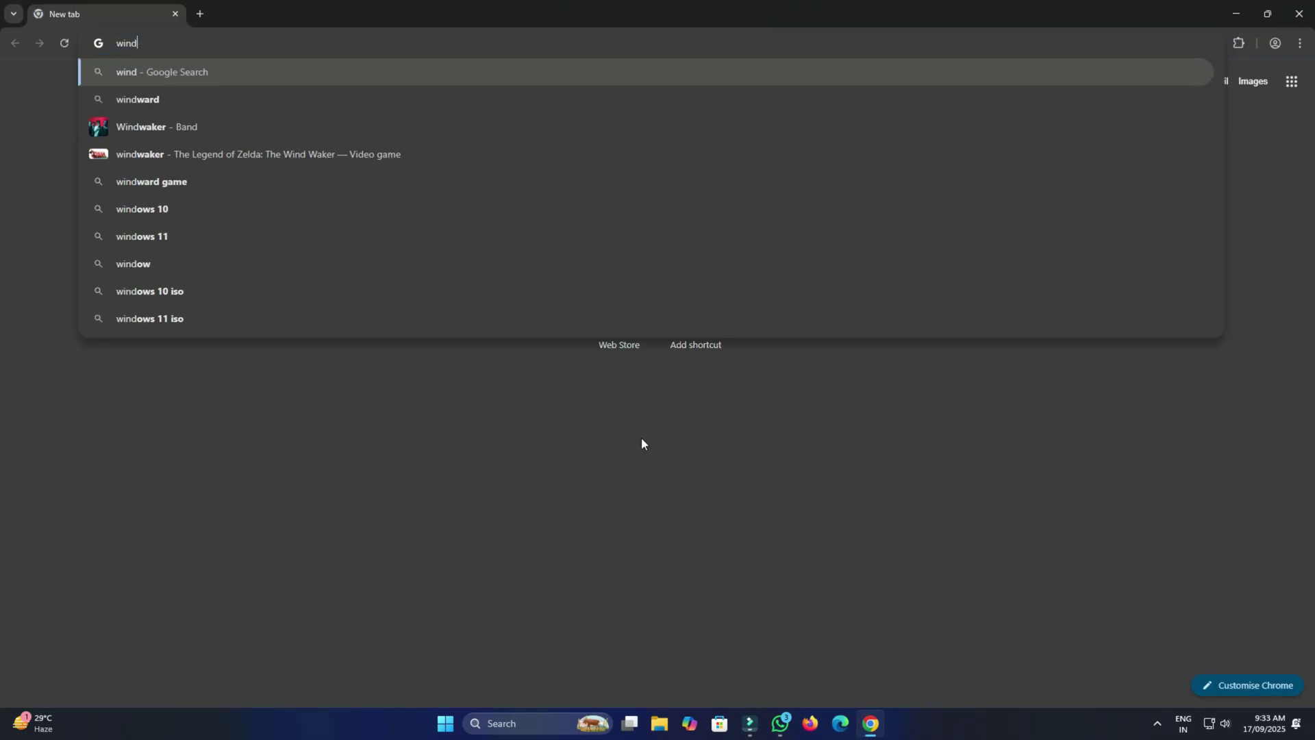
{"action": "key", "text": "Down"}
{"action": "key", "text": "Down"}
{"action": "key", "text": "Return"}
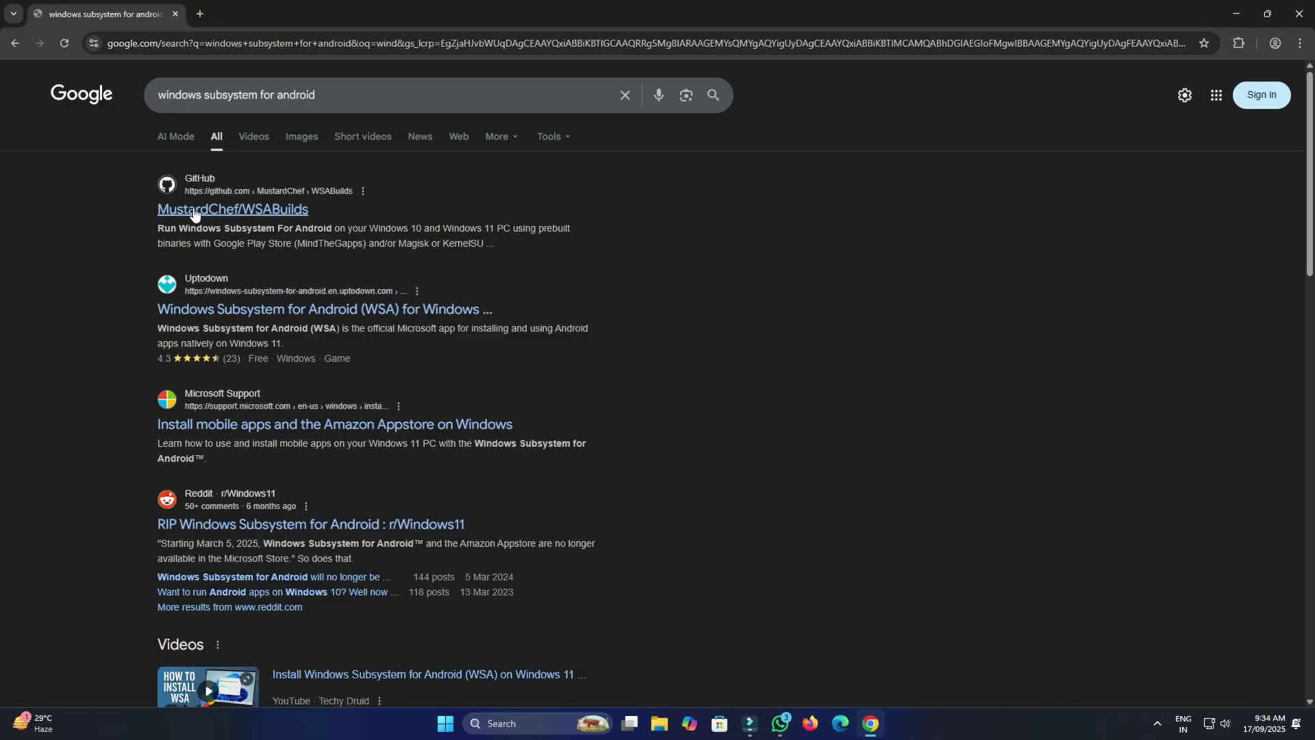
{"action": "left_click", "coordinate": [195, 214]}
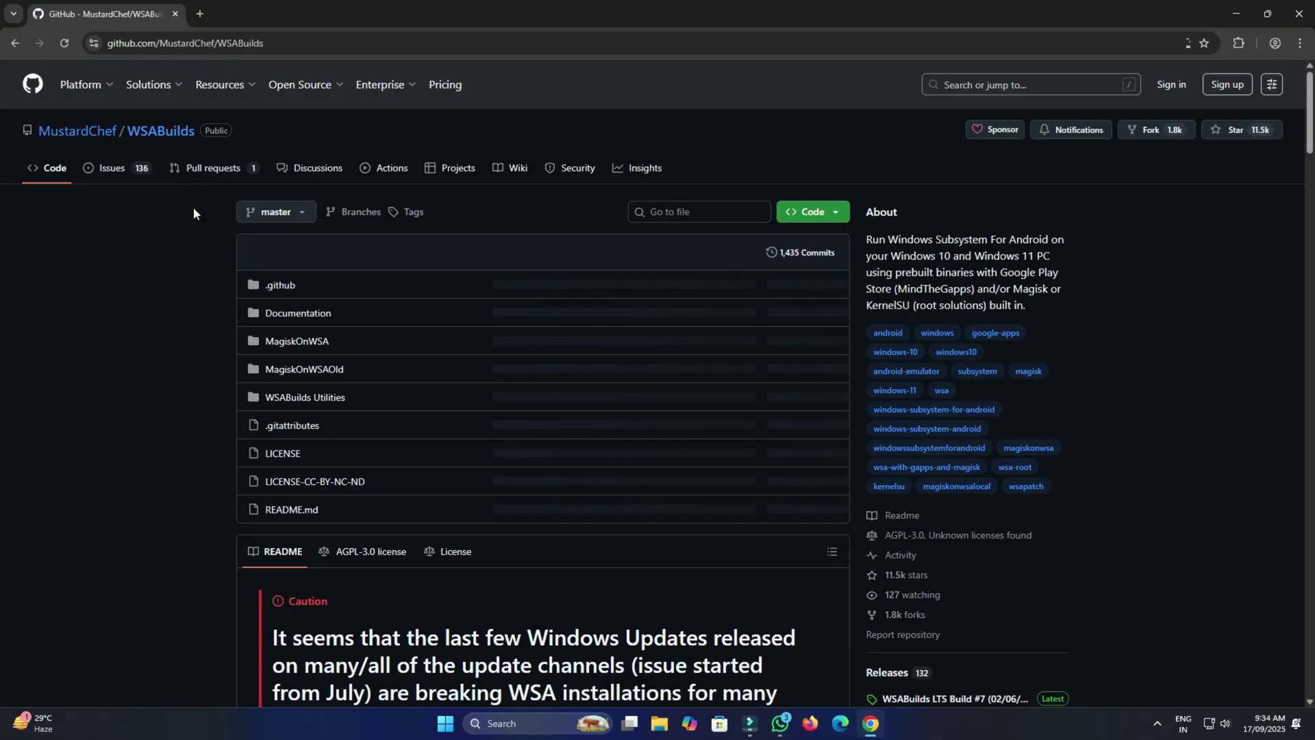
Step: Download WSA_2407.40000.4.0_x64_Release-Nightly-MindTheGapps-13.0-RemovedAmazon.7z from the latest stable Windows 11 x64 builds release
{"action": "scroll", "coordinate": [194, 212], "scroll_direction": "down", "scroll_amount": 6}
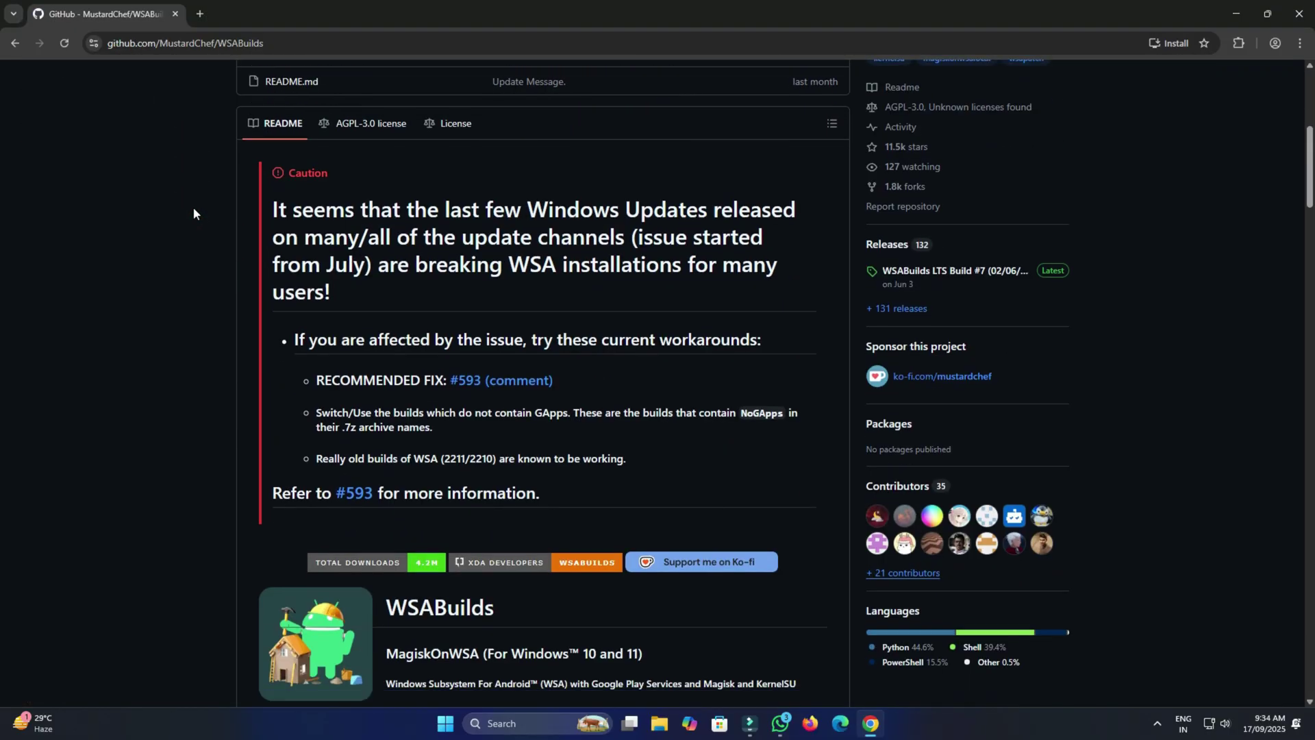
{"action": "scroll", "coordinate": [193, 213], "scroll_direction": "down", "scroll_amount": 16}
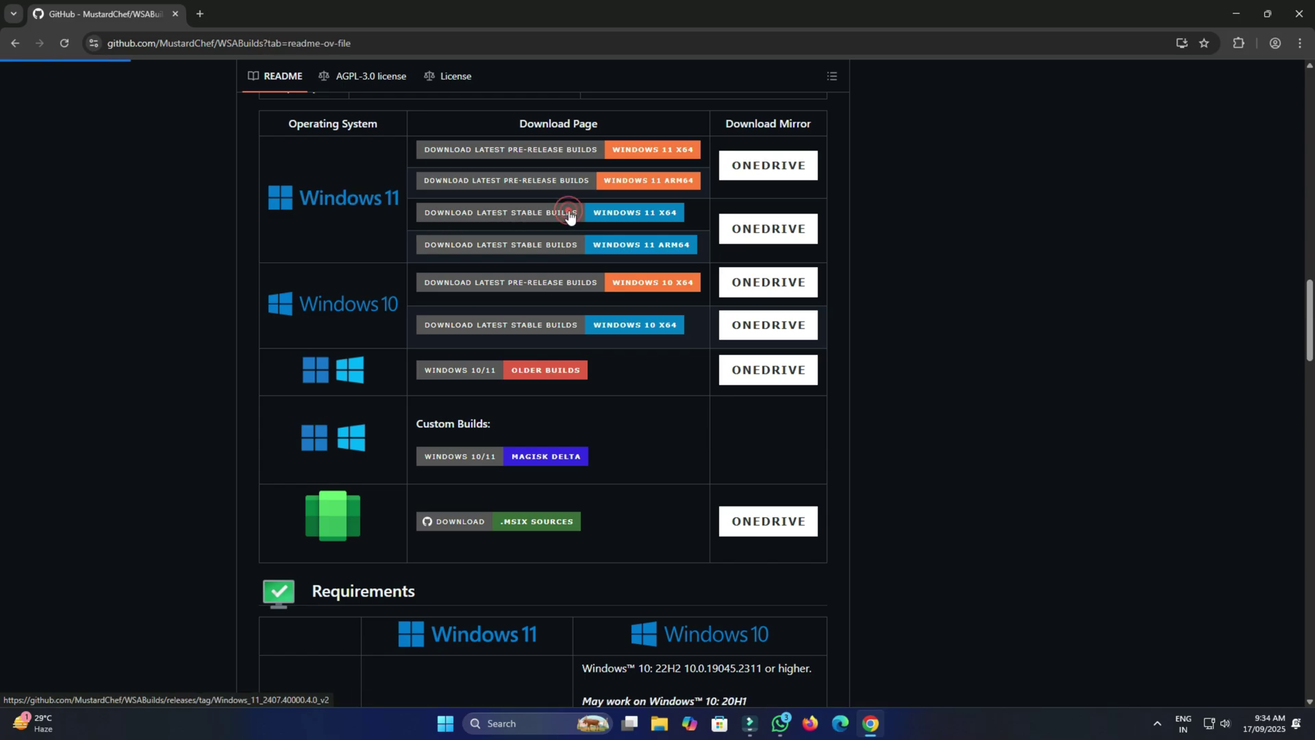
{"action": "scroll", "coordinate": [569, 214], "scroll_direction": "down", "scroll_amount": 5}
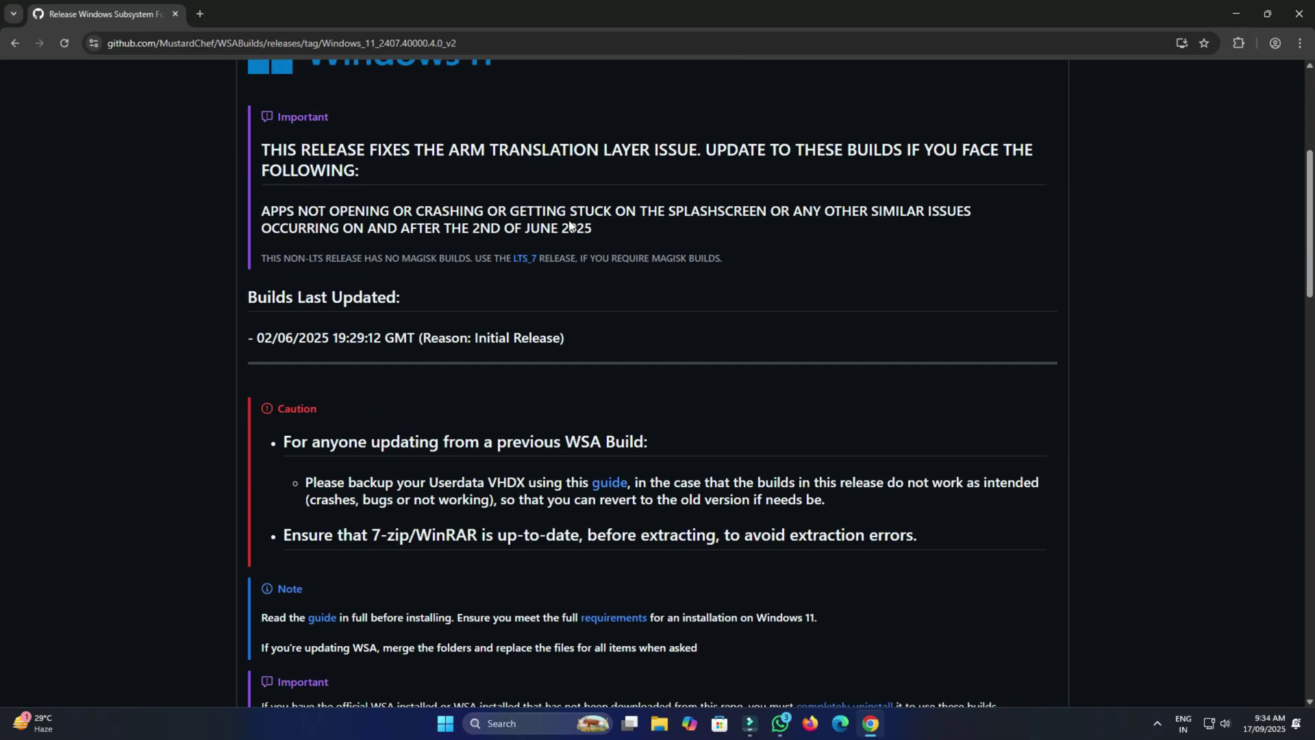
{"action": "scroll", "coordinate": [569, 225], "scroll_direction": "down", "scroll_amount": 20}
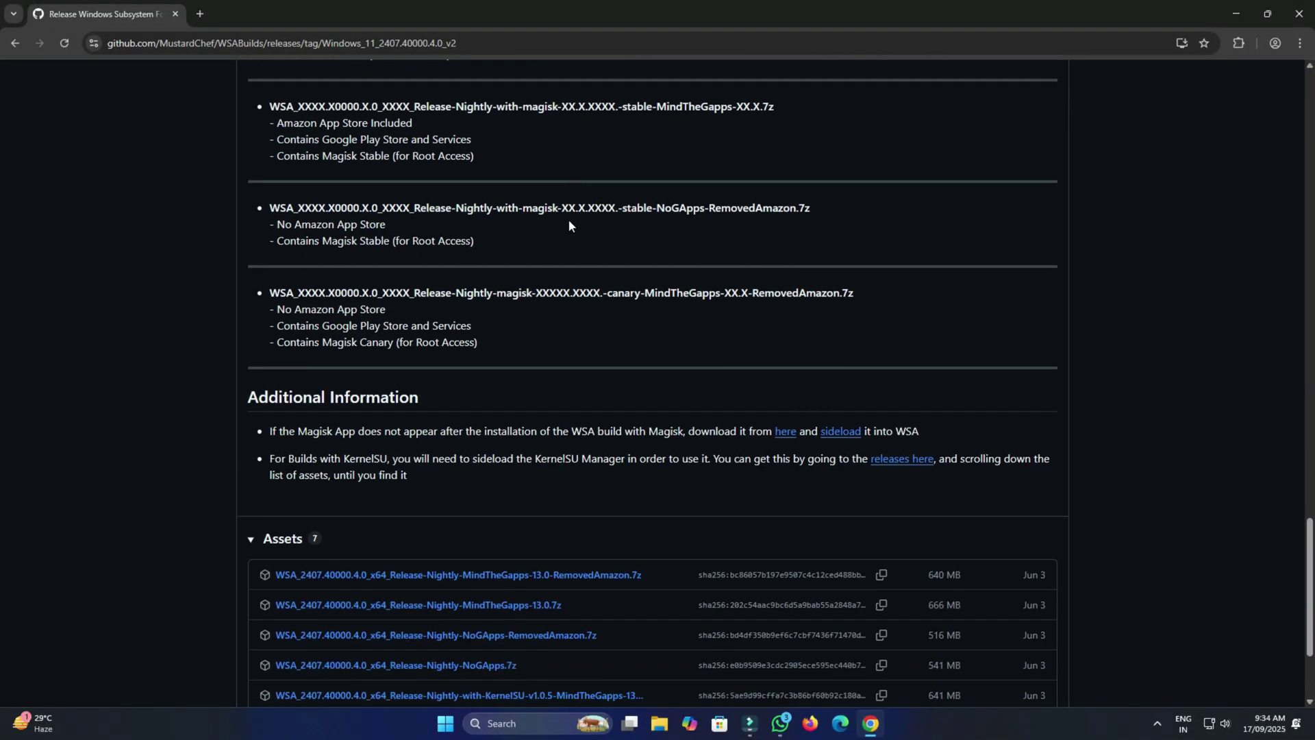
{"action": "scroll", "coordinate": [568, 225], "scroll_direction": "down", "scroll_amount": 3}
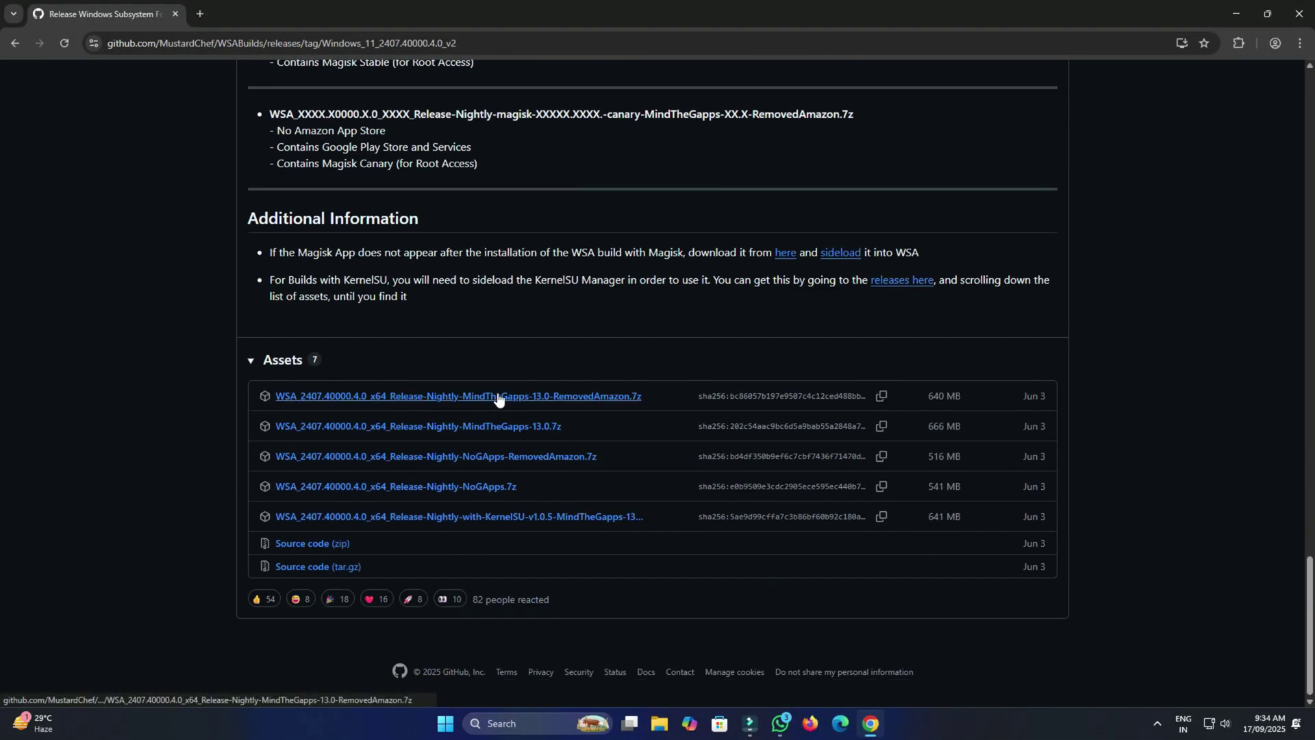
{"action": "left_click", "coordinate": [543, 398]}
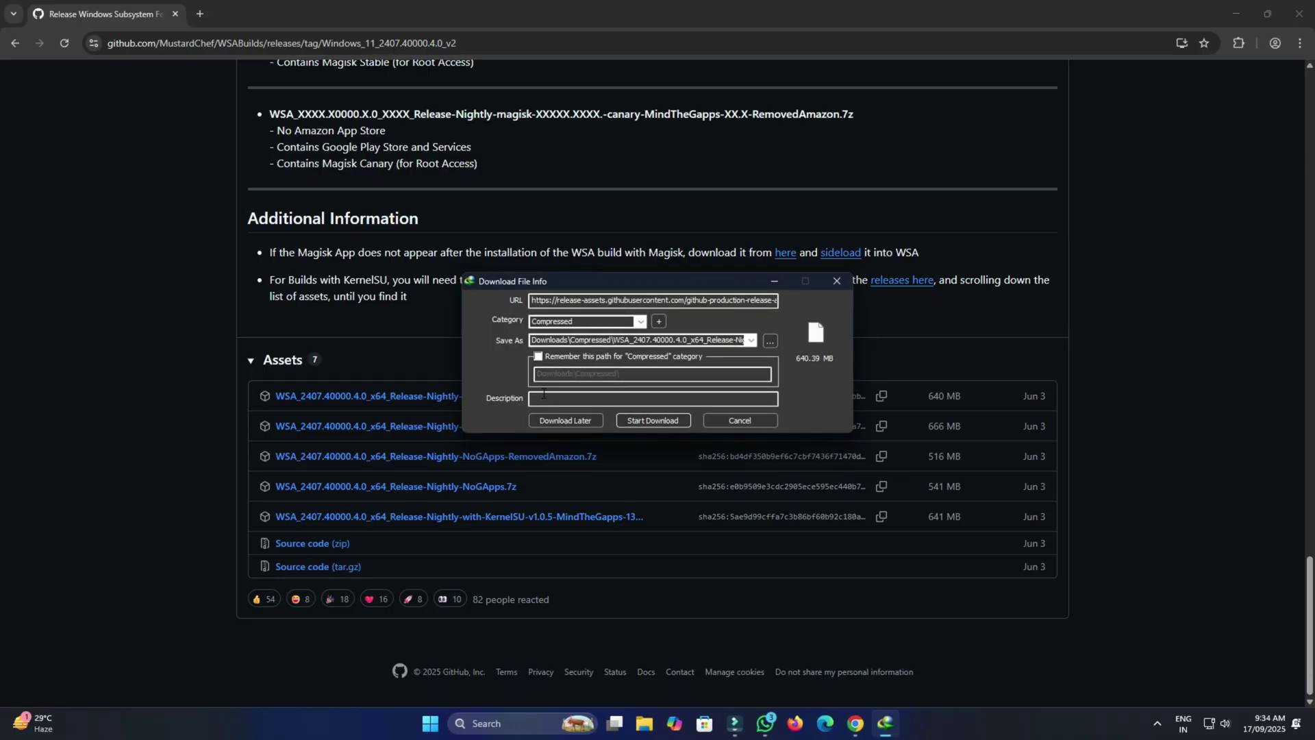
{"action": "left_click", "coordinate": [659, 420]}
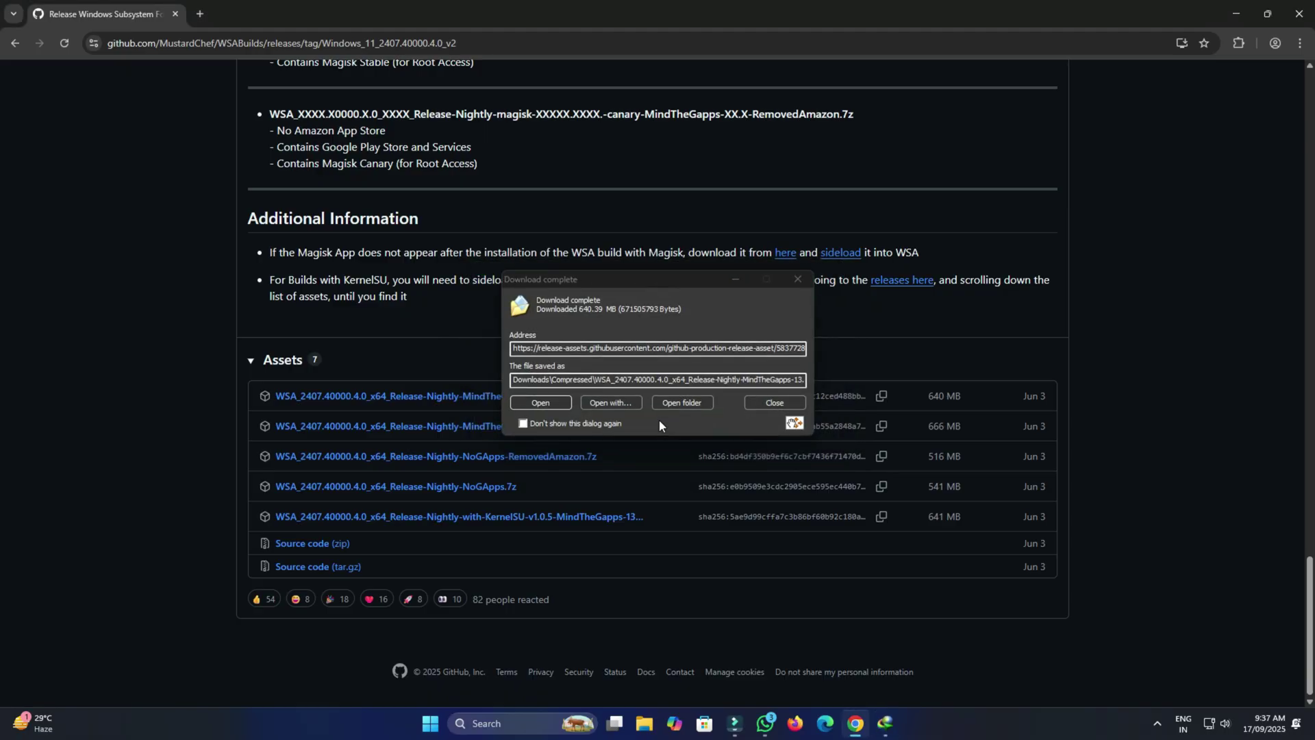
Step: Open the folder with the downloaded WSA archive and extract it there with WinRAR
{"action": "left_click", "coordinate": [678, 401]}
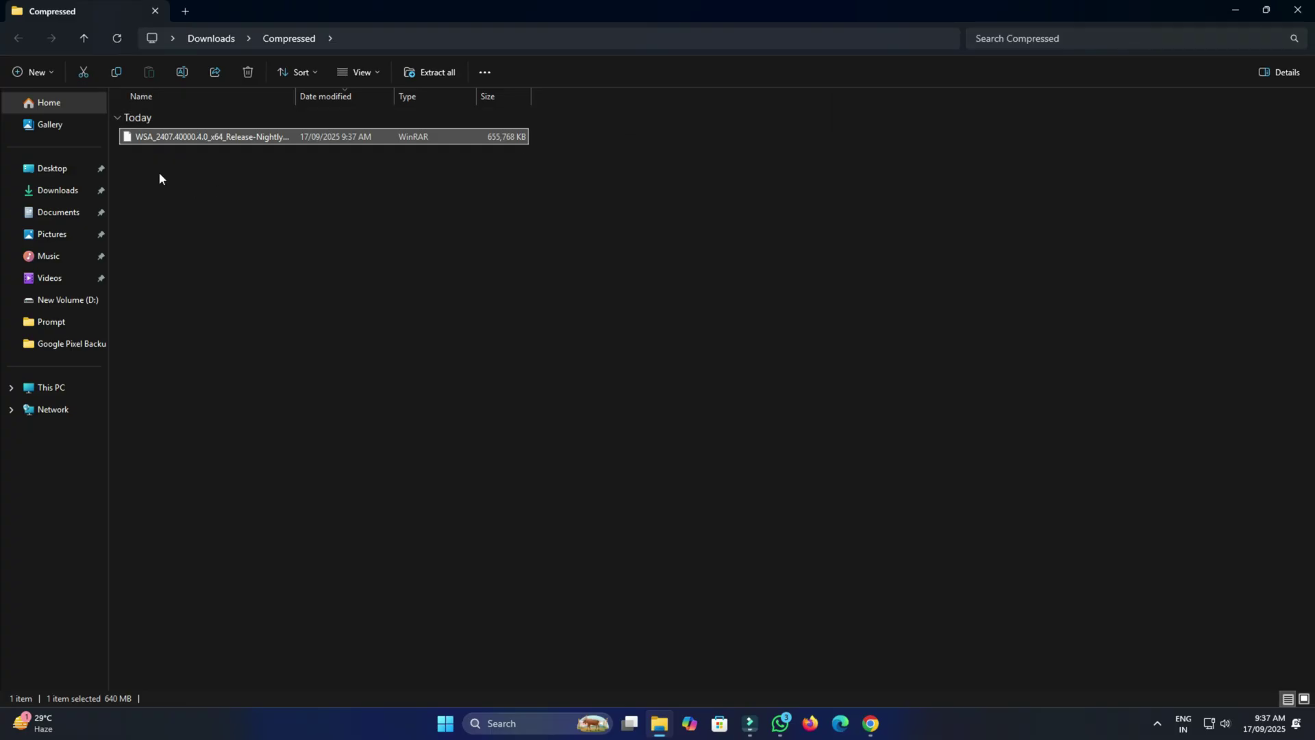
{"action": "right_click", "coordinate": [134, 139]}
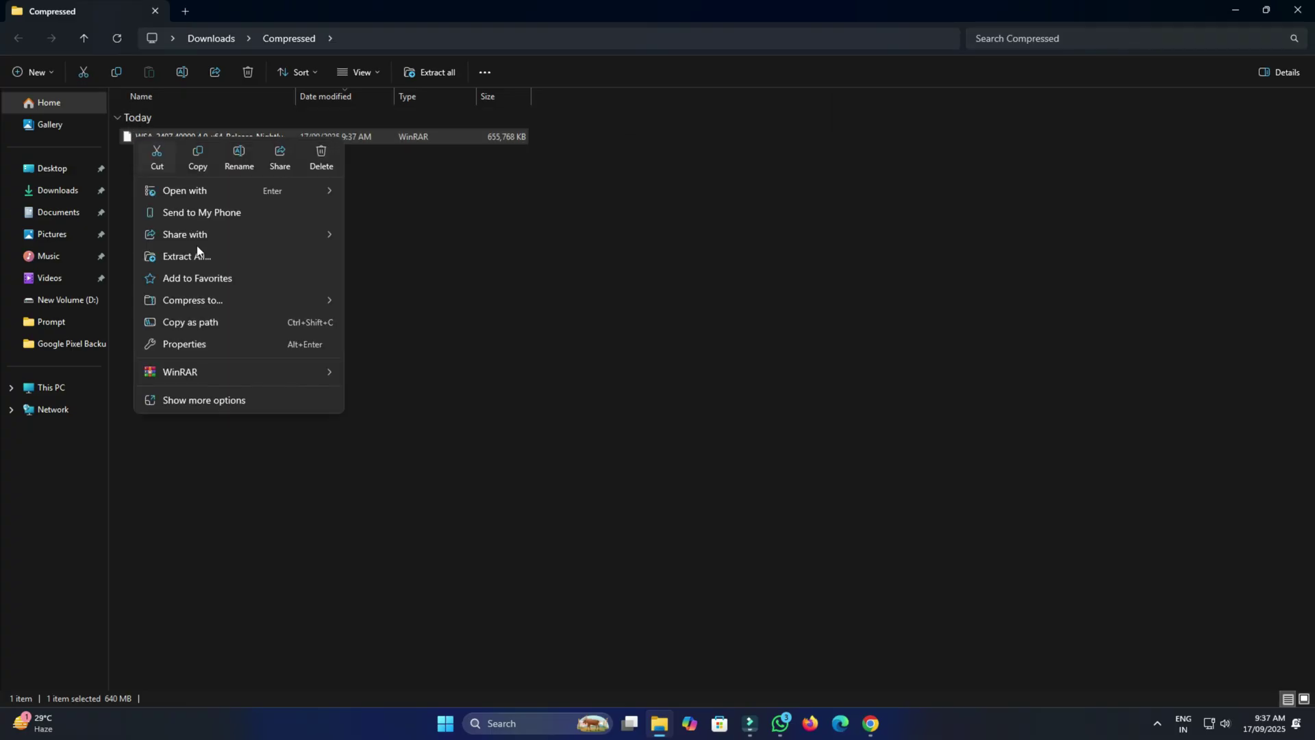
{"action": "left_click", "coordinate": [242, 374]}
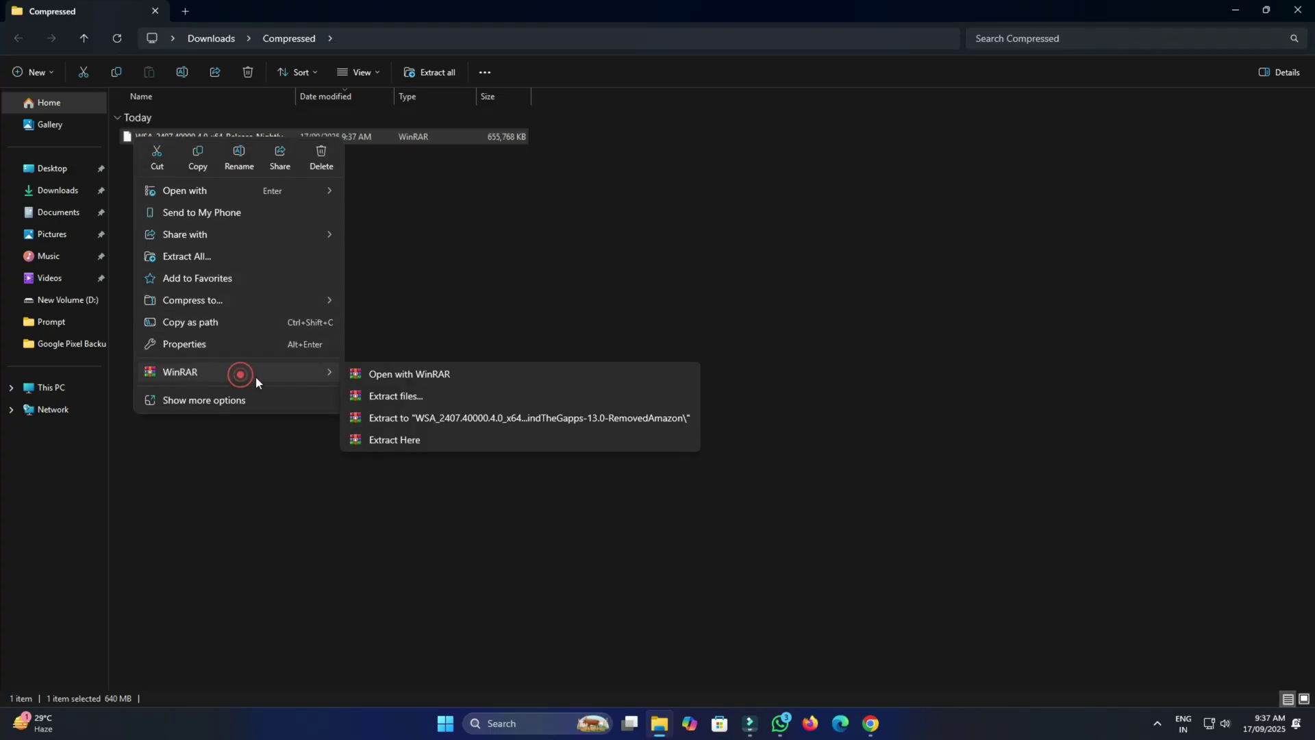
{"action": "left_click", "coordinate": [421, 437]}
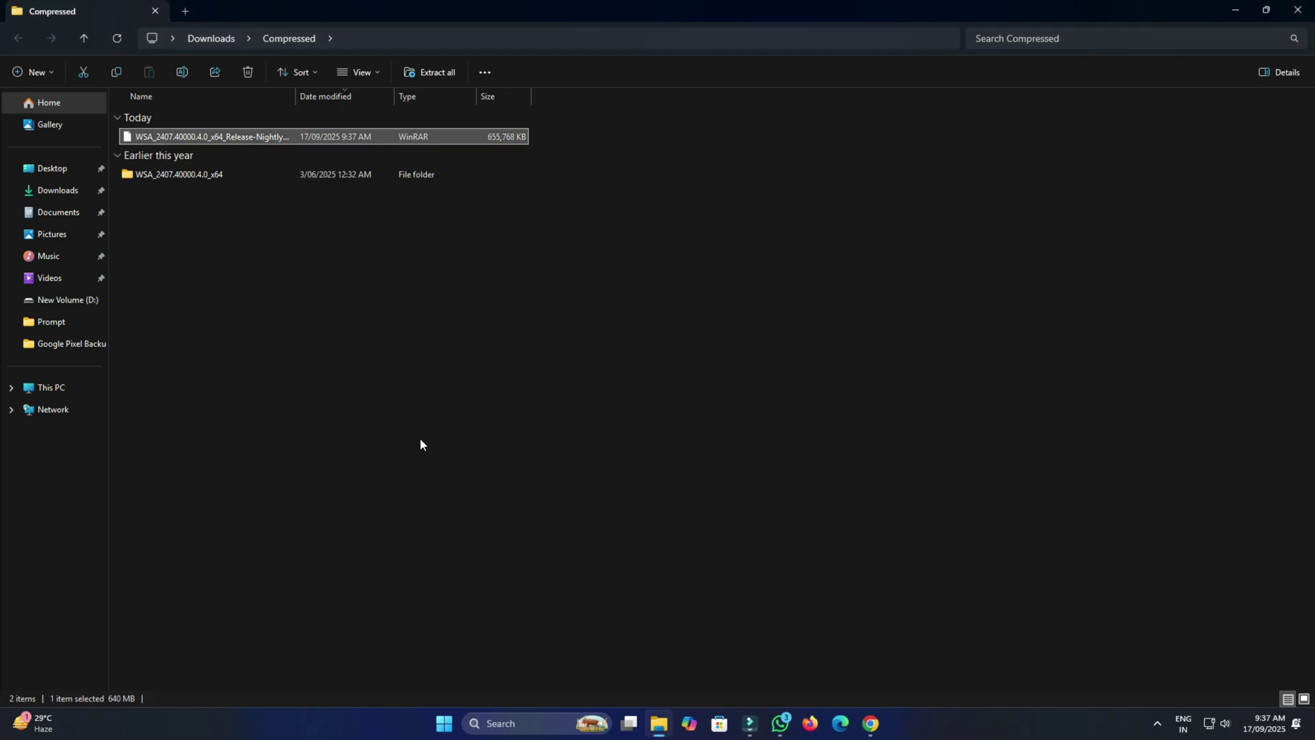
{"action": "left_click", "coordinate": [331, 379]}
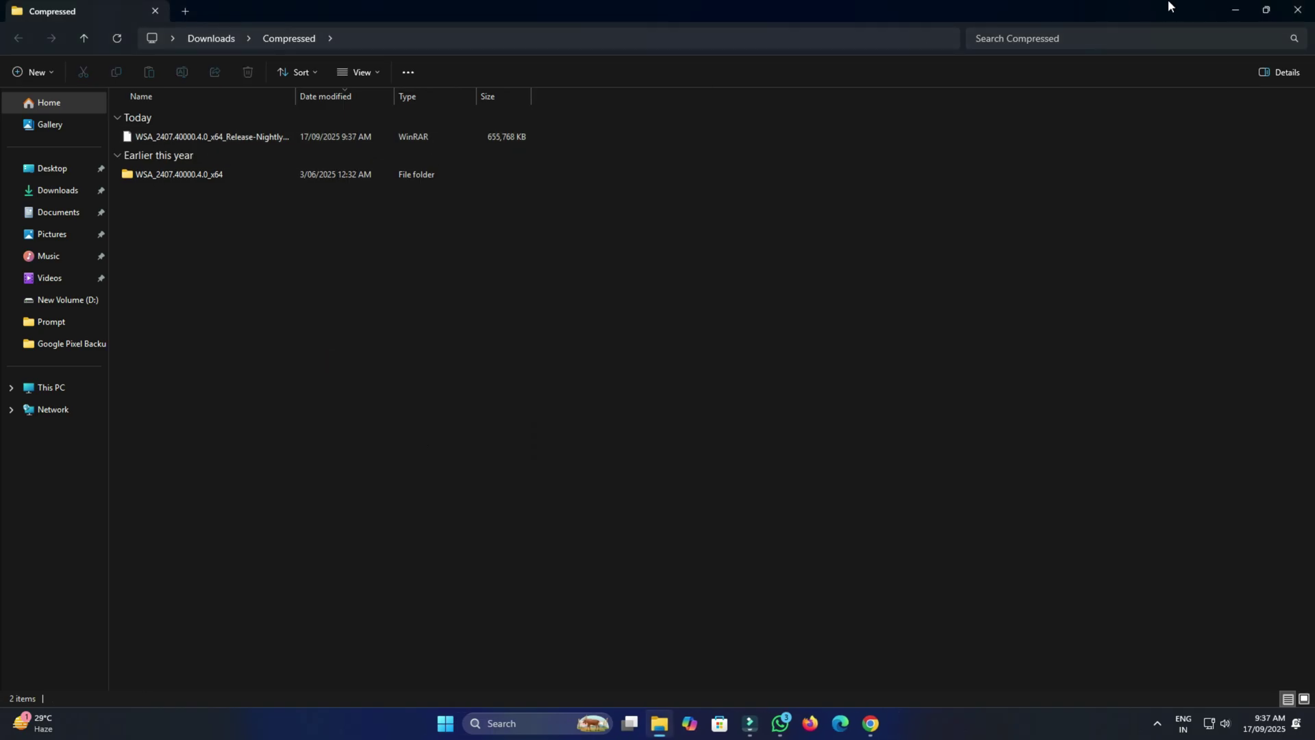
Step: Minimize the File Explorer and Chrome windows and open Turn Windows features on or off
{"action": "left_click", "coordinate": [1236, 13]}
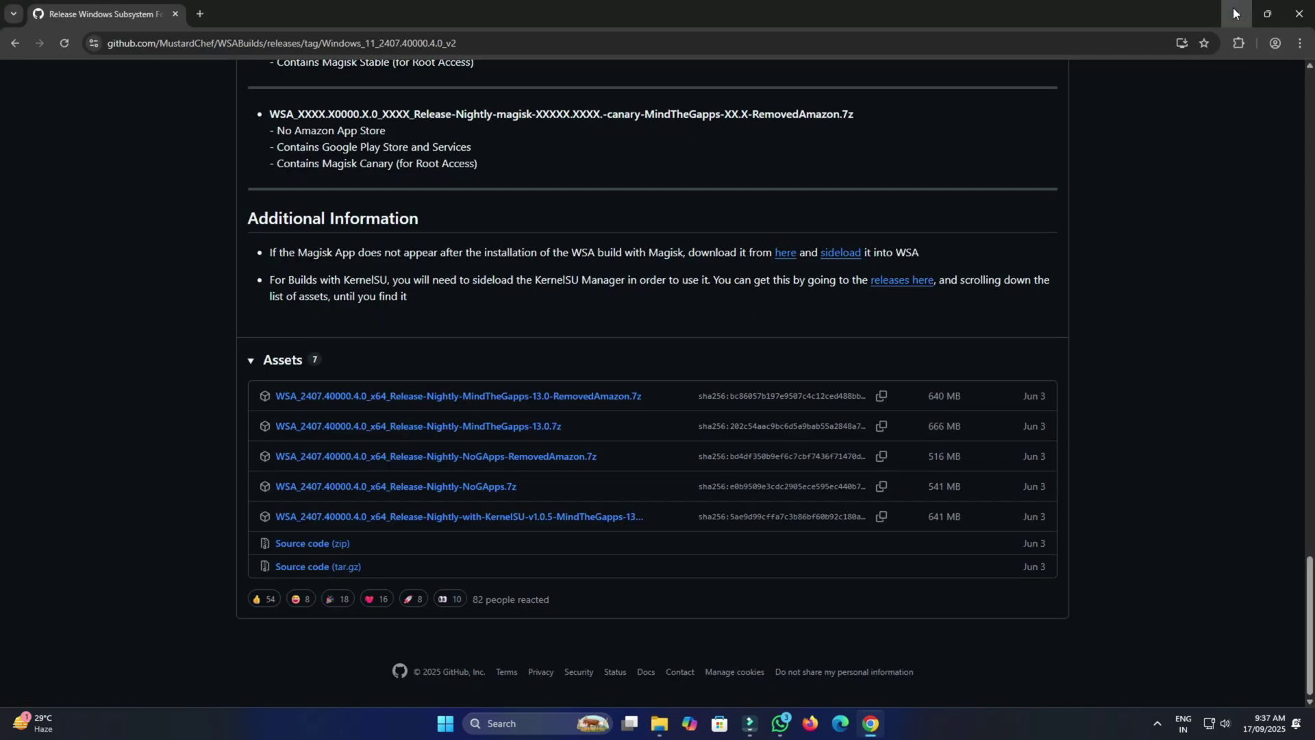
{"action": "left_click", "coordinate": [1235, 13]}
{"action": "left_click", "coordinate": [443, 733]}
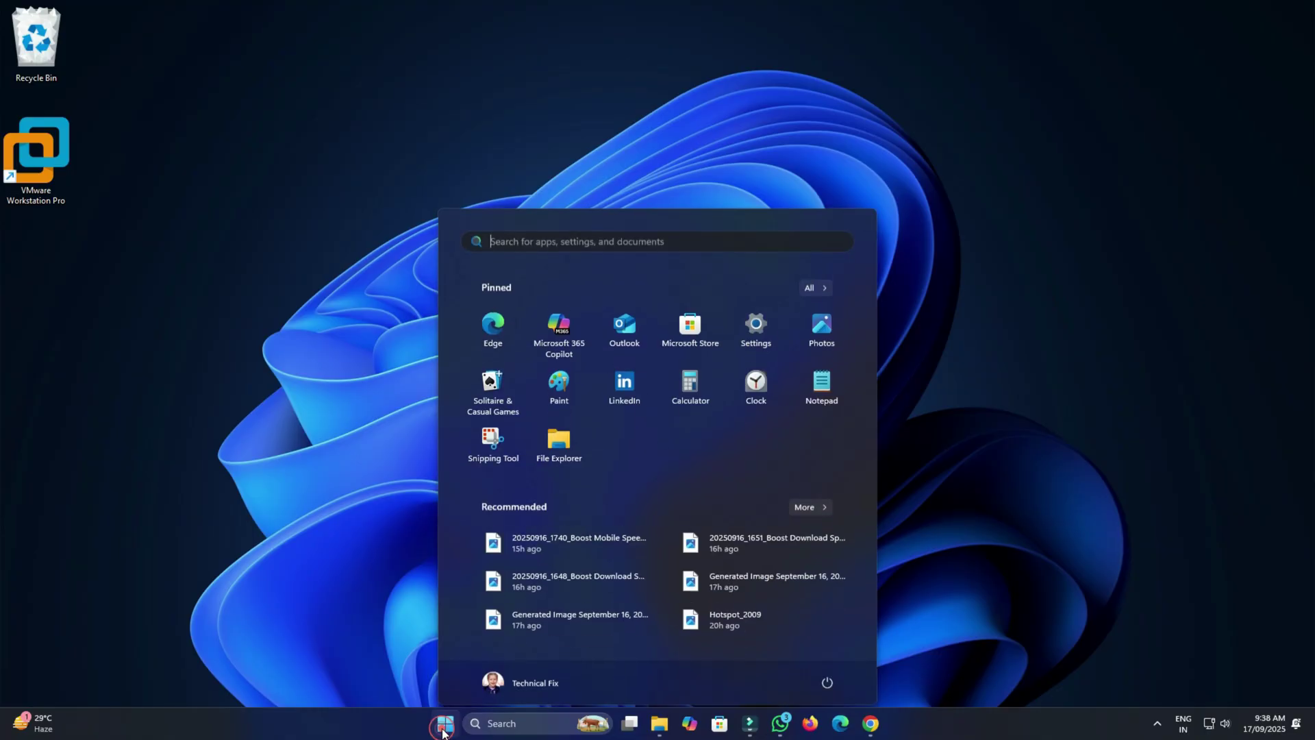
{"action": "type", "text": "turn f"}
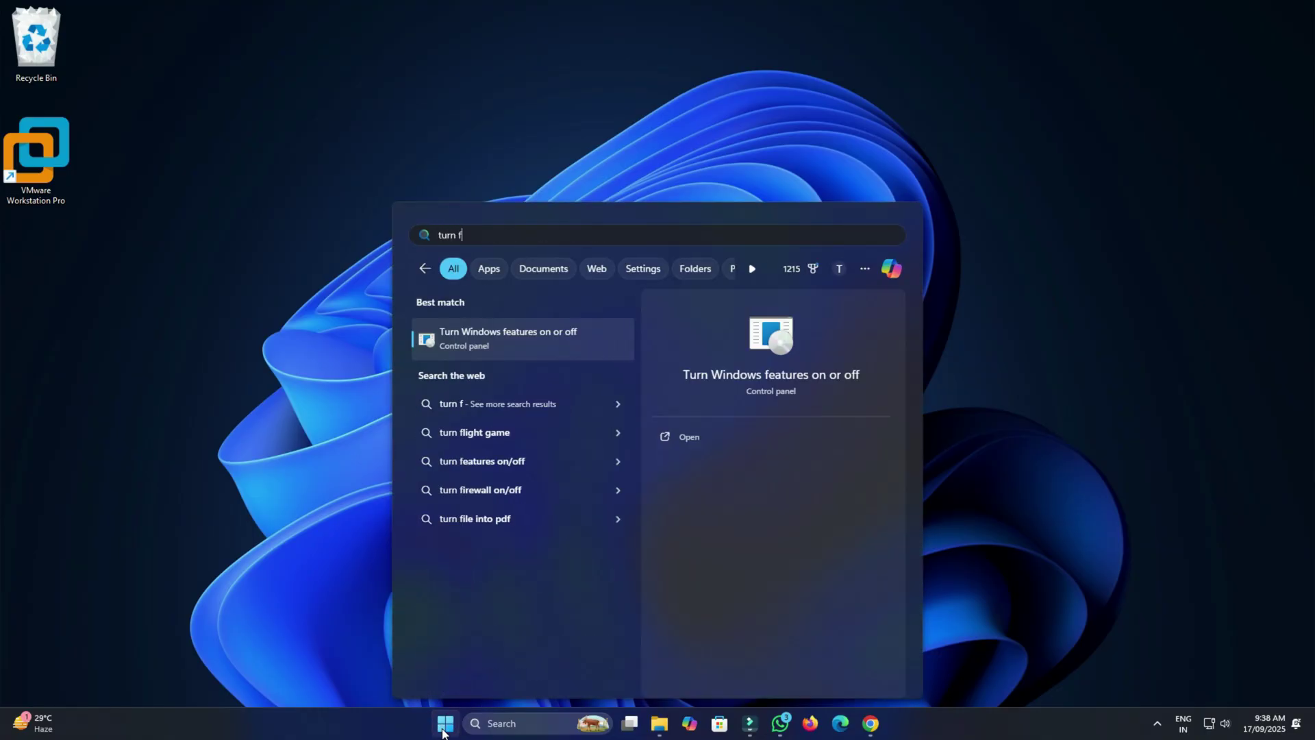
{"action": "left_click", "coordinate": [771, 332]}
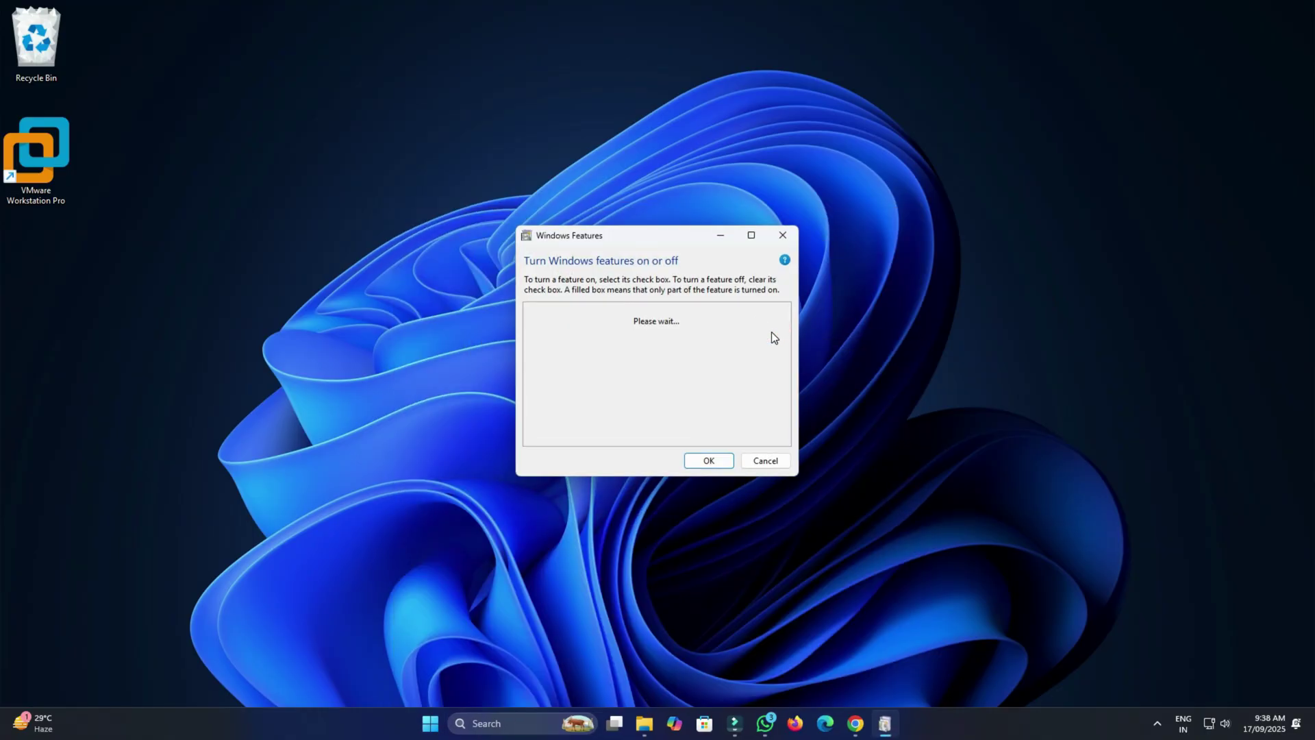
Step: Turn on the Virtual Machine Platform feature in Windows Features and apply the change
{"action": "scroll", "coordinate": [771, 333], "scroll_direction": "down", "scroll_amount": 7}
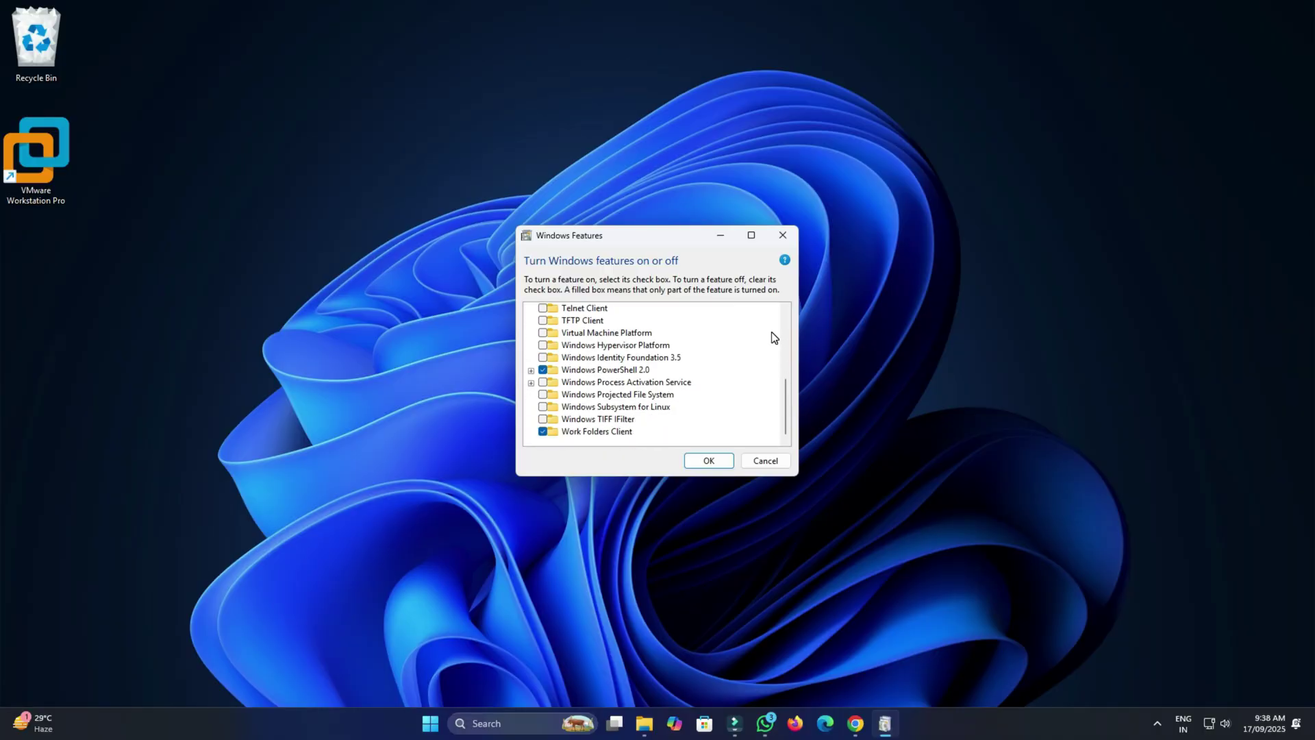
{"action": "left_click", "coordinate": [566, 334]}
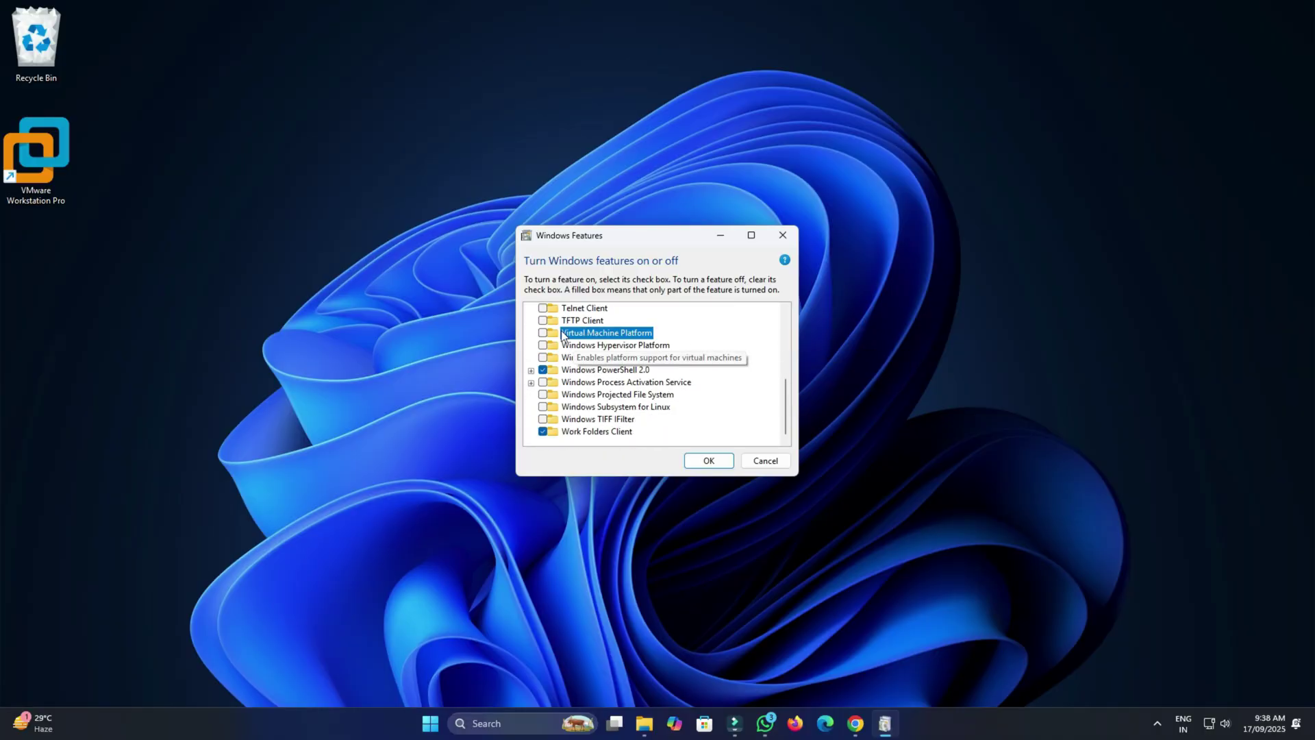
{"action": "left_click", "coordinate": [708, 462]}
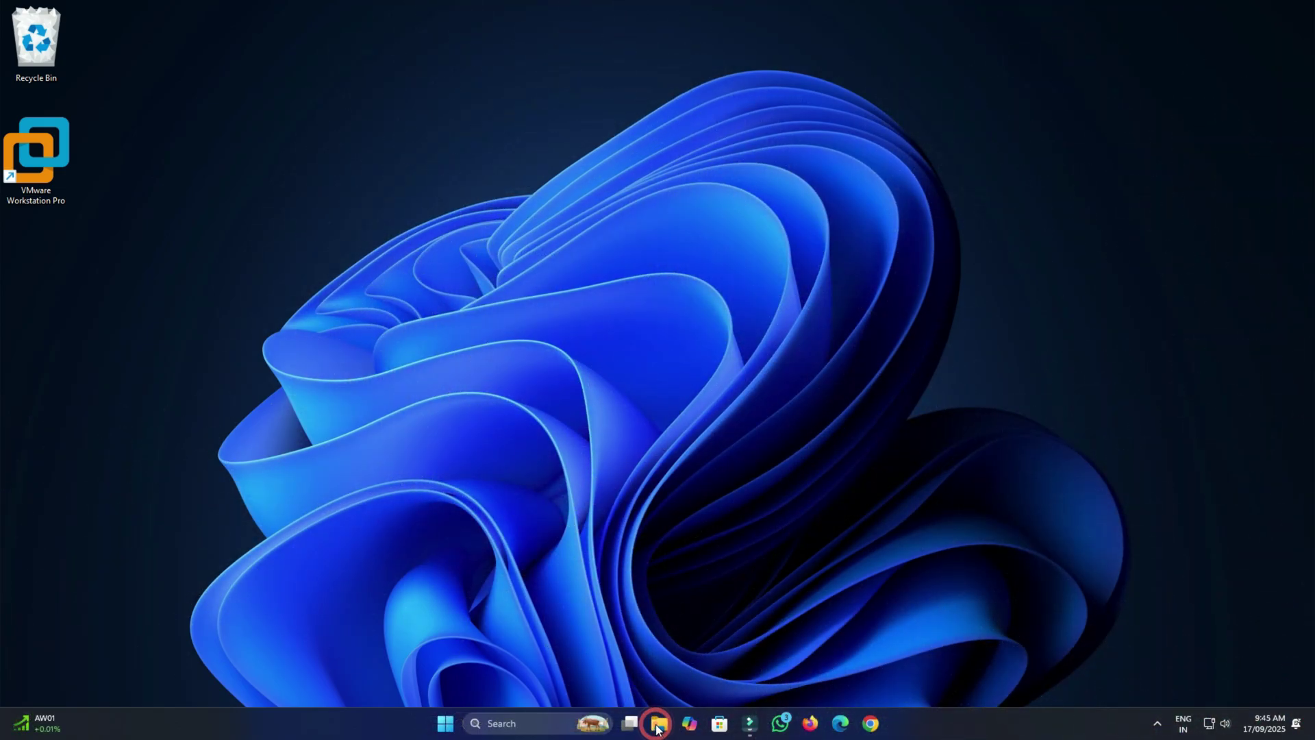
Step: Open the extracted WSA_2407.40000.4.0_x64 folder in Downloads\Compressed in File Explorer and launch the Run batch file
{"action": "left_click", "coordinate": [658, 724]}
{"action": "left_click", "coordinate": [61, 197]}
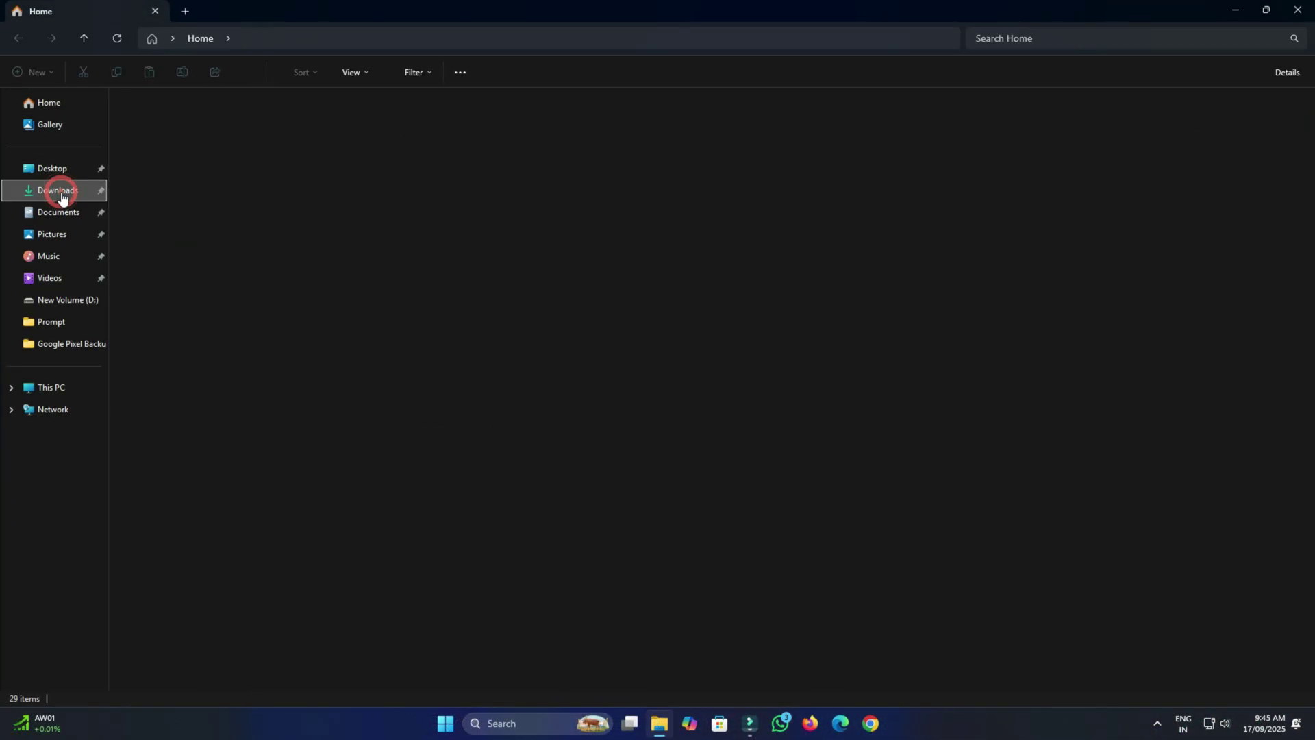
{"action": "double_click", "coordinate": [156, 140]}
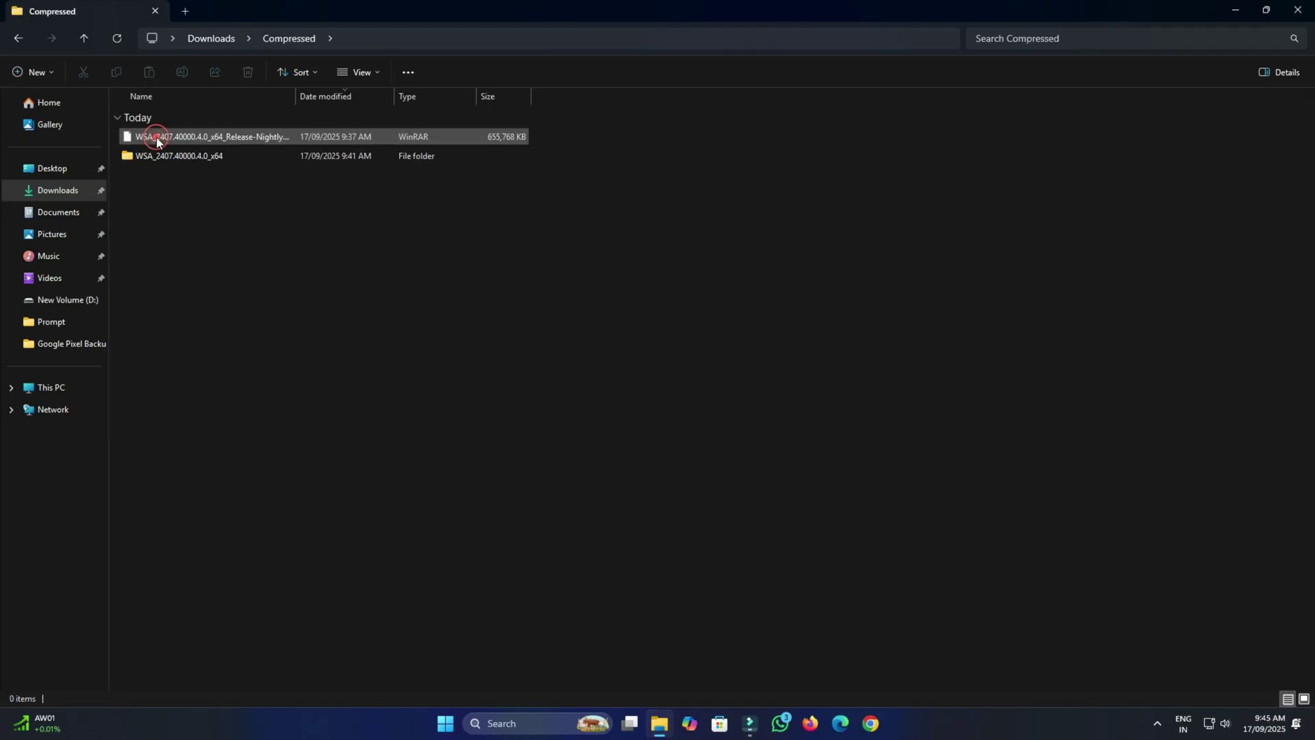
{"action": "double_click", "coordinate": [167, 156]}
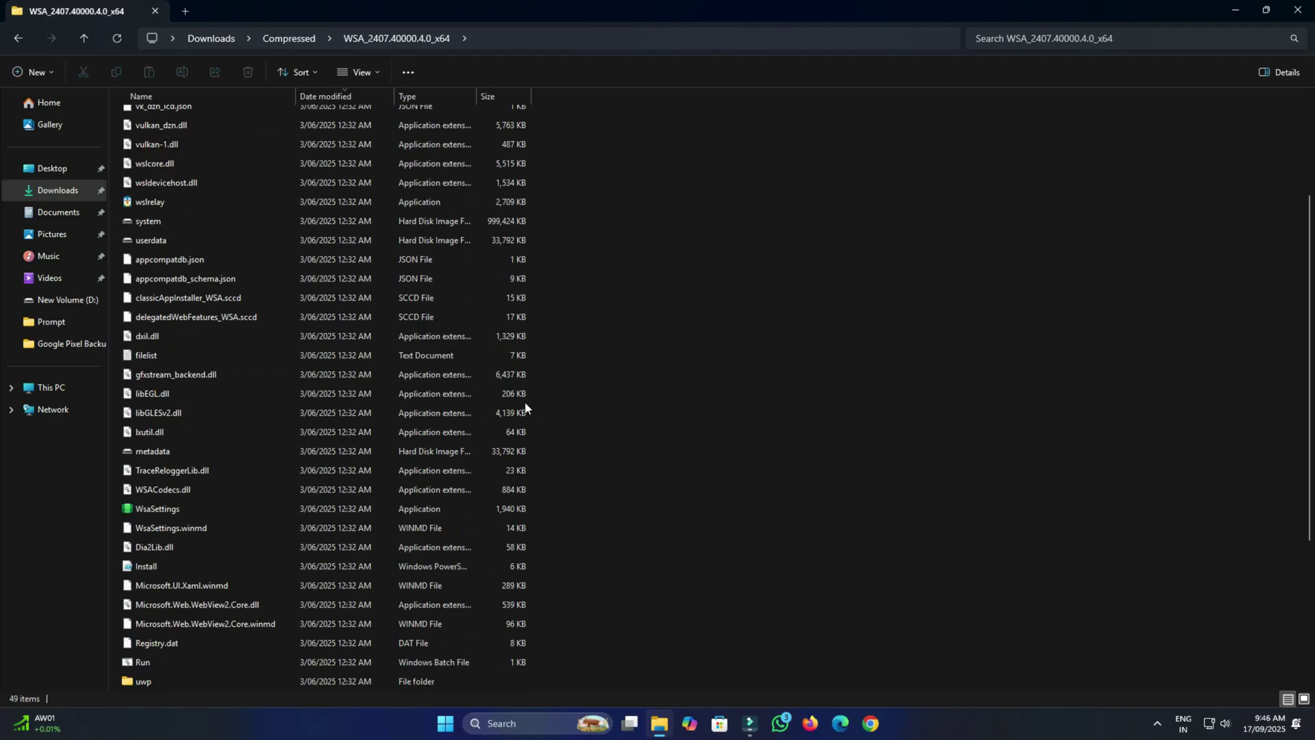
{"action": "scroll", "coordinate": [525, 408], "scroll_direction": "down", "scroll_amount": 5}
{"action": "right_click", "coordinate": [154, 430]}
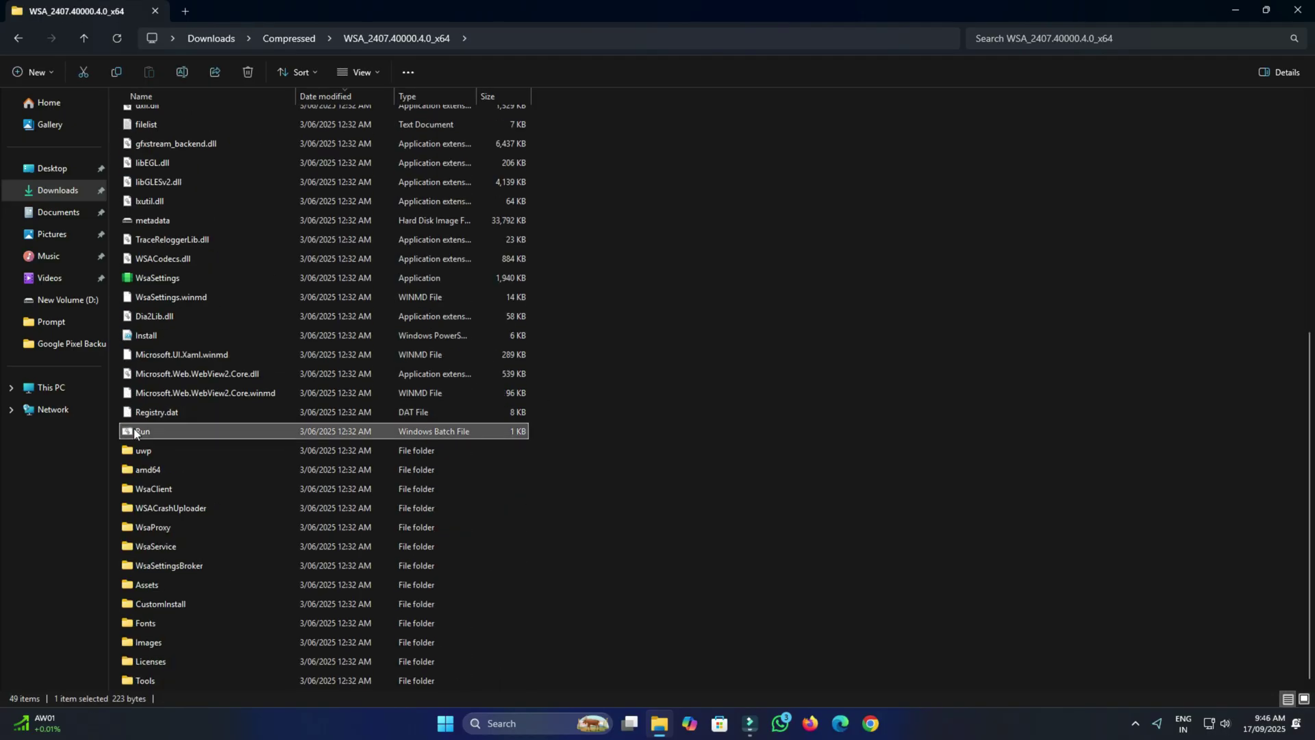
{"action": "left_click", "coordinate": [205, 249]}
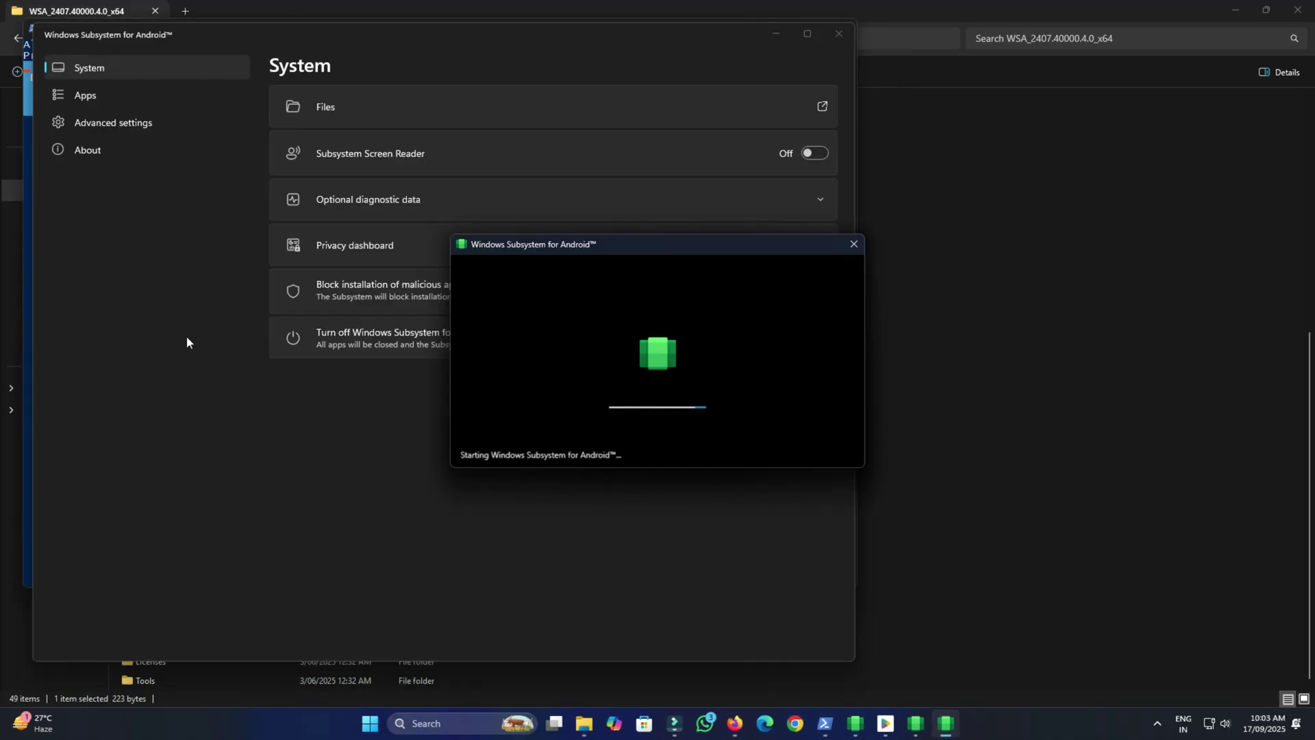
Step: Turn on Developer mode for Windows Subsystem for Android and allow the subsystem through Windows Firewall
{"action": "left_click", "coordinate": [101, 124]}
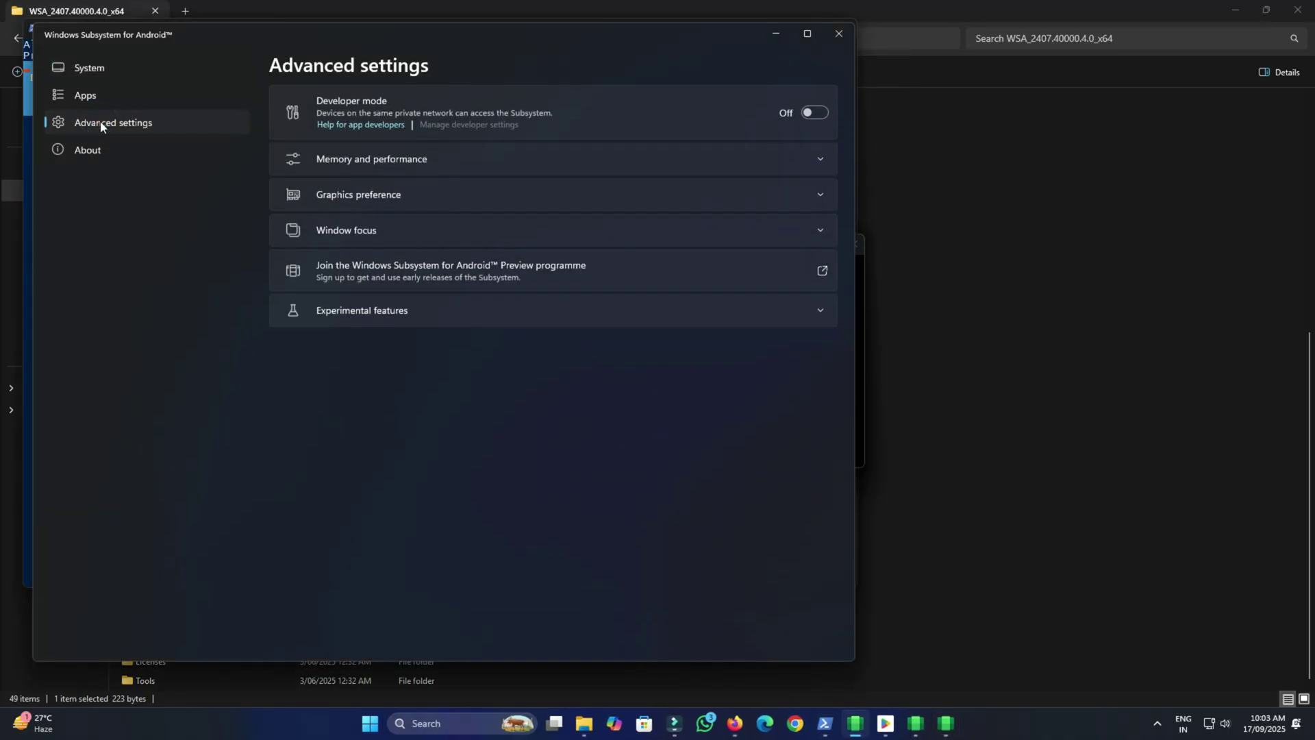
{"action": "left_click", "coordinate": [815, 113]}
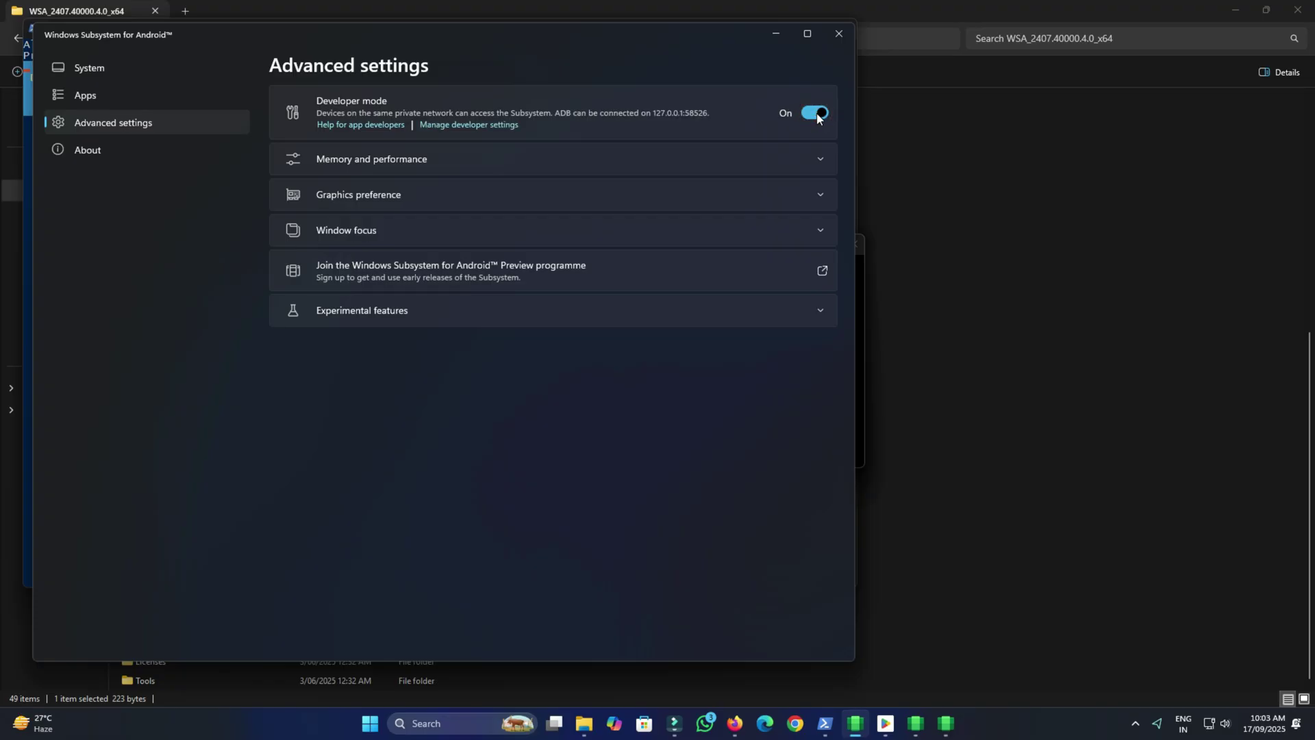
{"action": "left_click", "coordinate": [93, 67]}
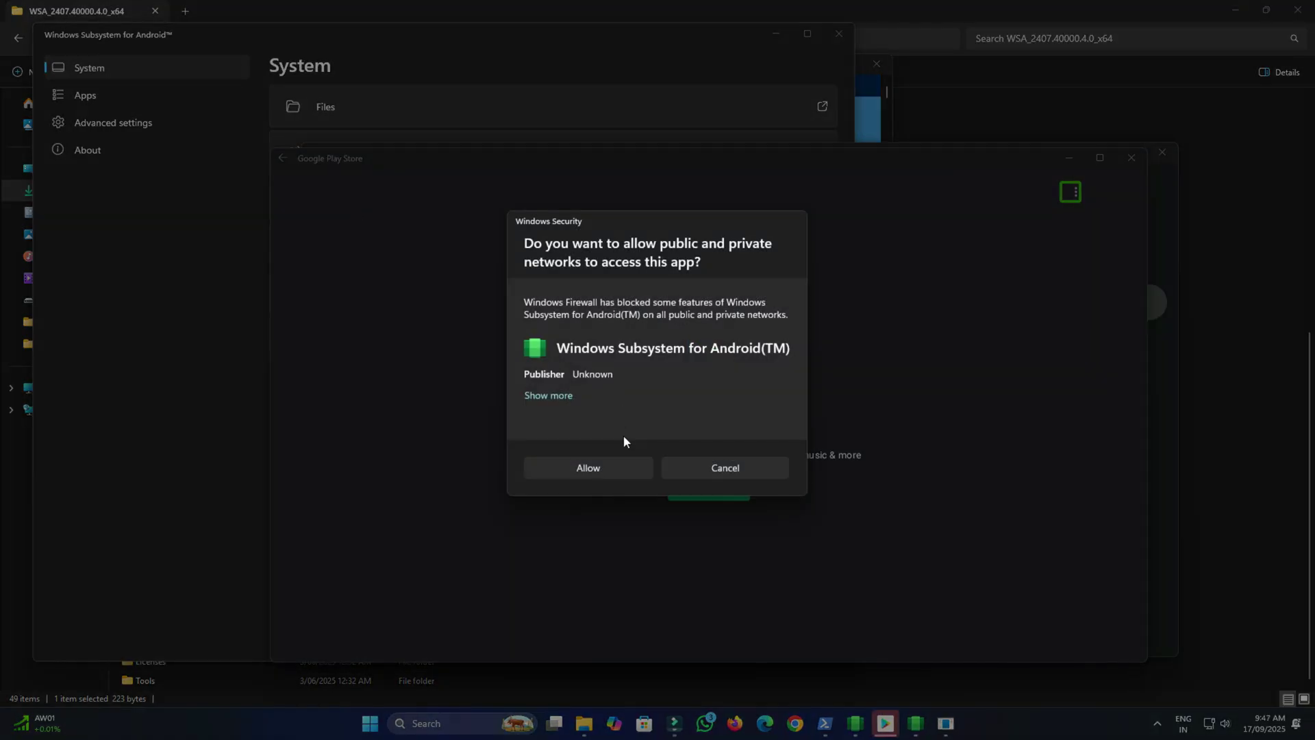
{"action": "left_click", "coordinate": [612, 469]}
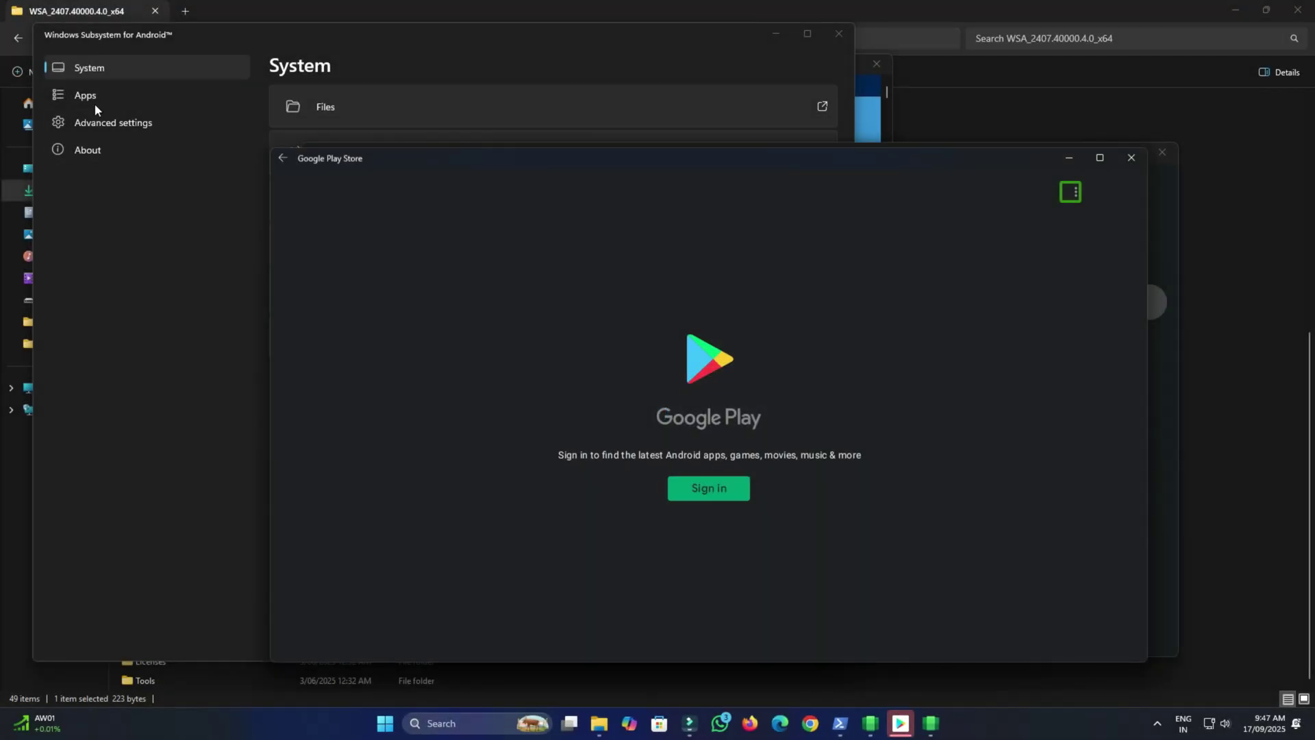
Step: Close the subsystem settings, Google Play Store, Android Settings, installer console and File Explorer windows
{"action": "left_click", "coordinate": [93, 99]}
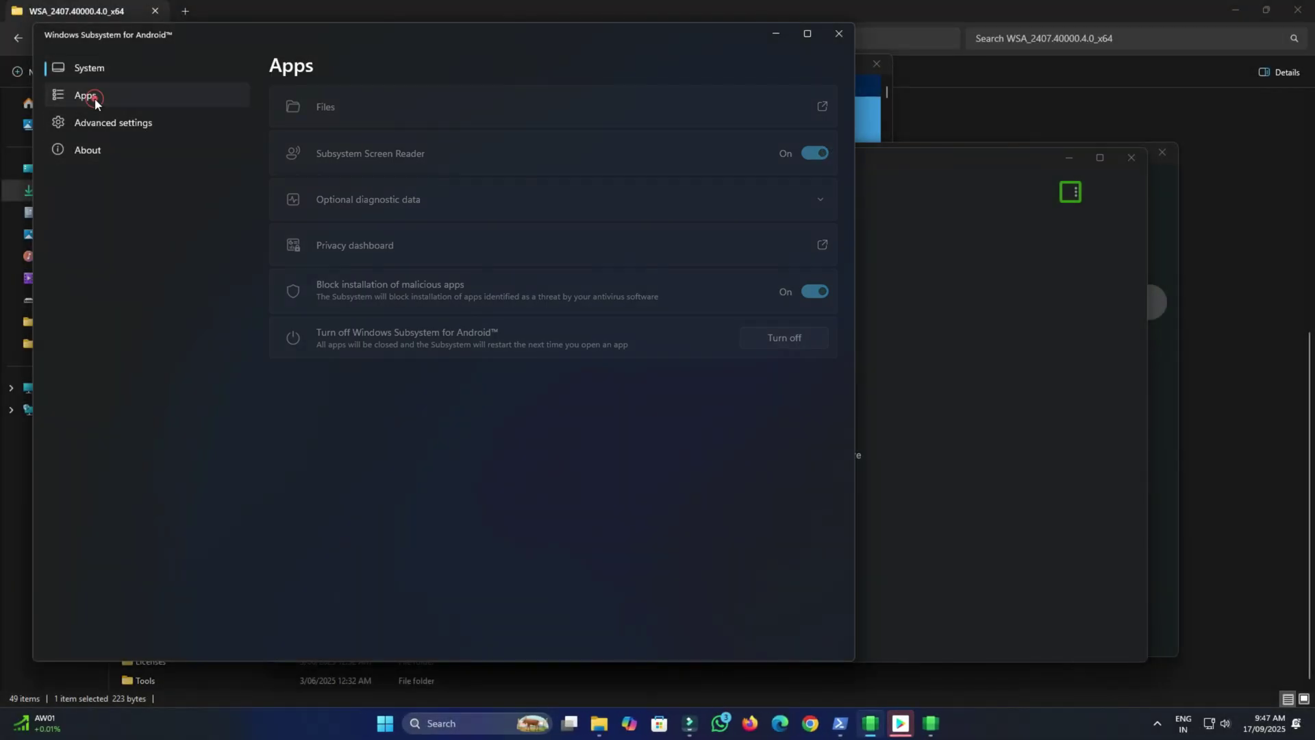
{"action": "left_click", "coordinate": [847, 36]}
{"action": "left_click", "coordinate": [1131, 157]}
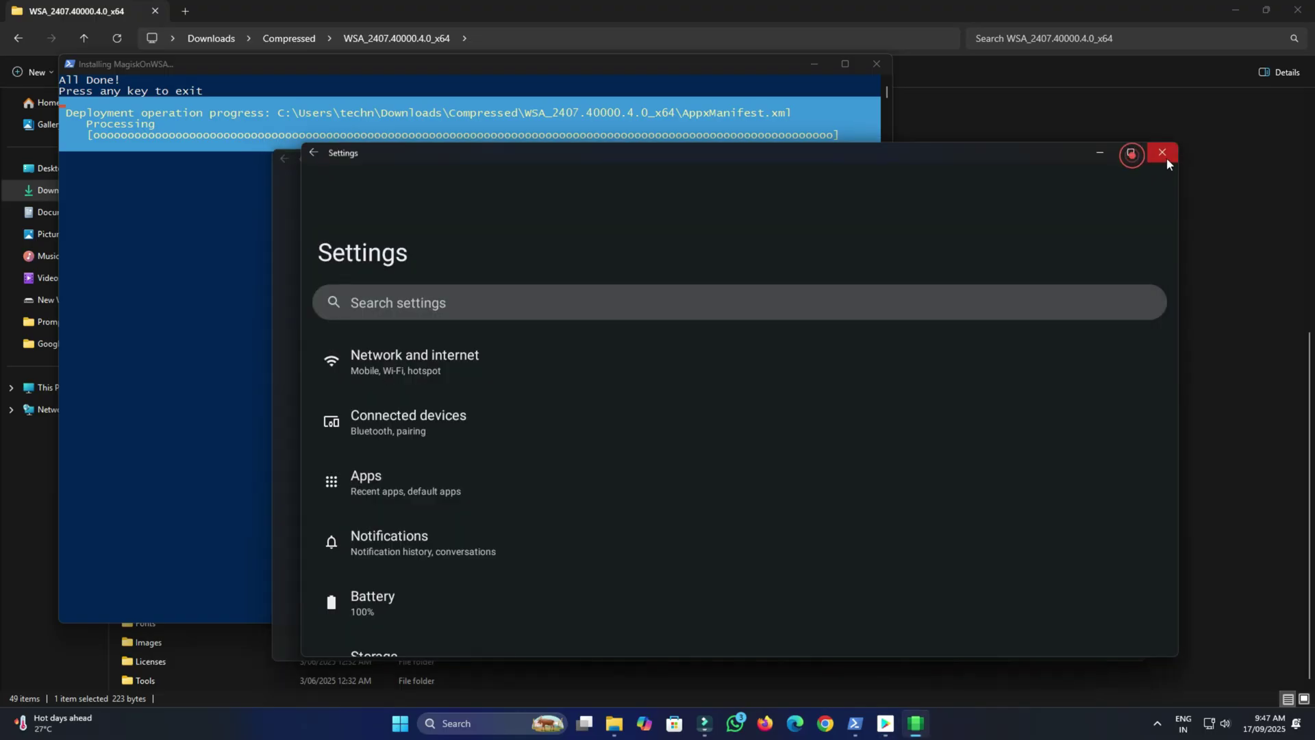
{"action": "left_click", "coordinate": [1164, 156]}
{"action": "left_click", "coordinate": [874, 65]}
{"action": "left_click", "coordinate": [1298, 10]}
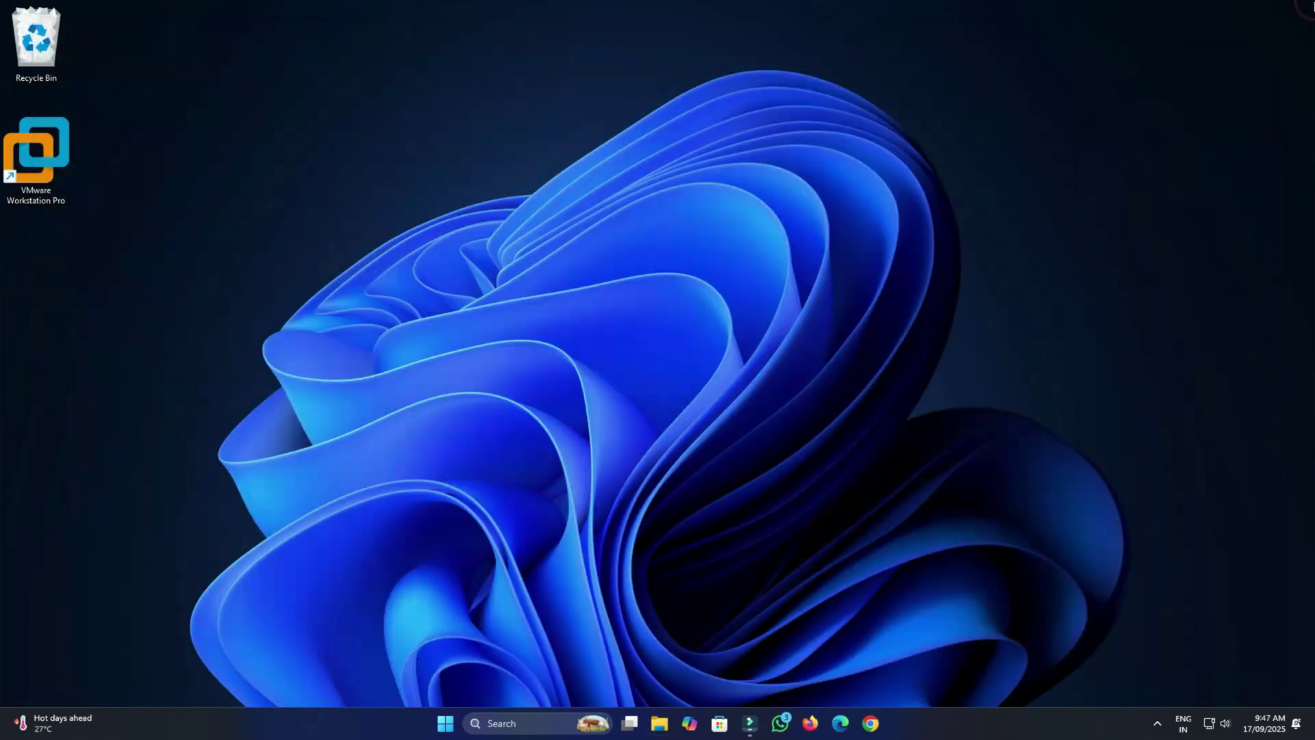
Step: Open the Play Store, start signing in with a Google account and continue past the Welcome page
{"action": "left_click", "coordinate": [446, 723]}
{"action": "left_click", "coordinate": [719, 537]}
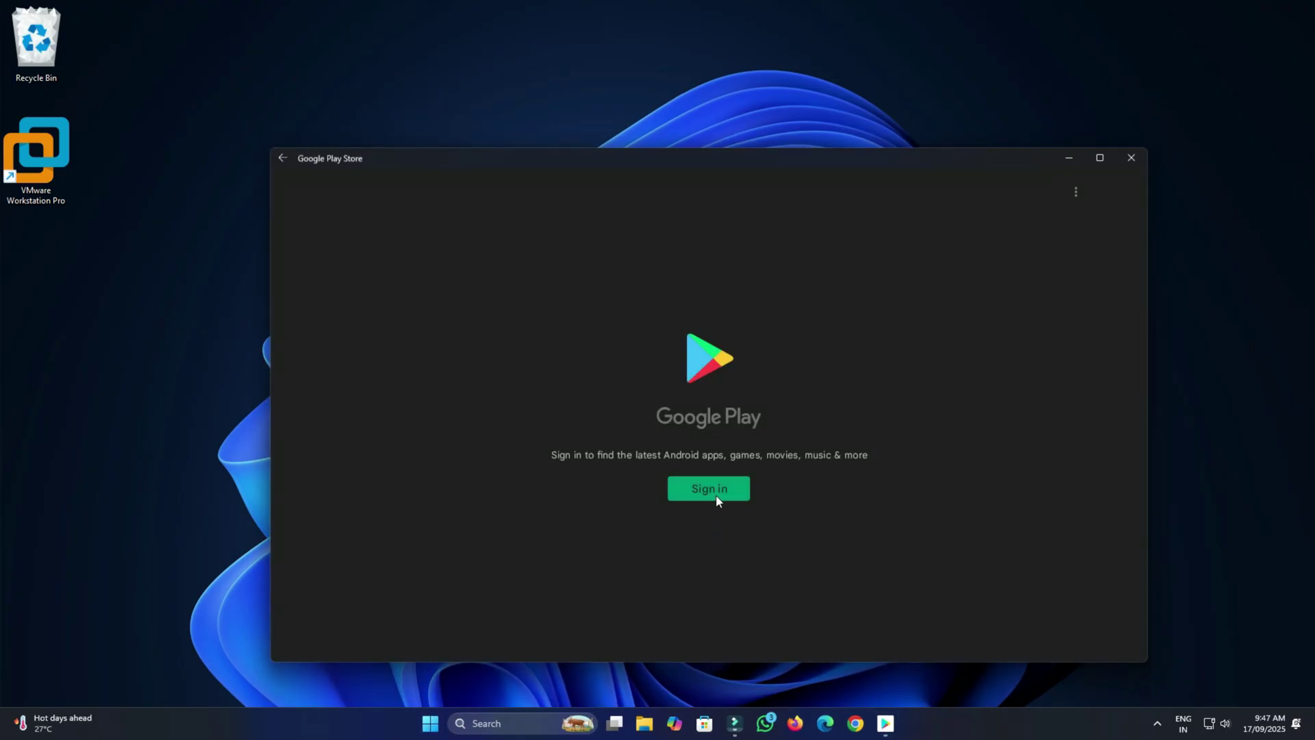
{"action": "left_click", "coordinate": [717, 497]}
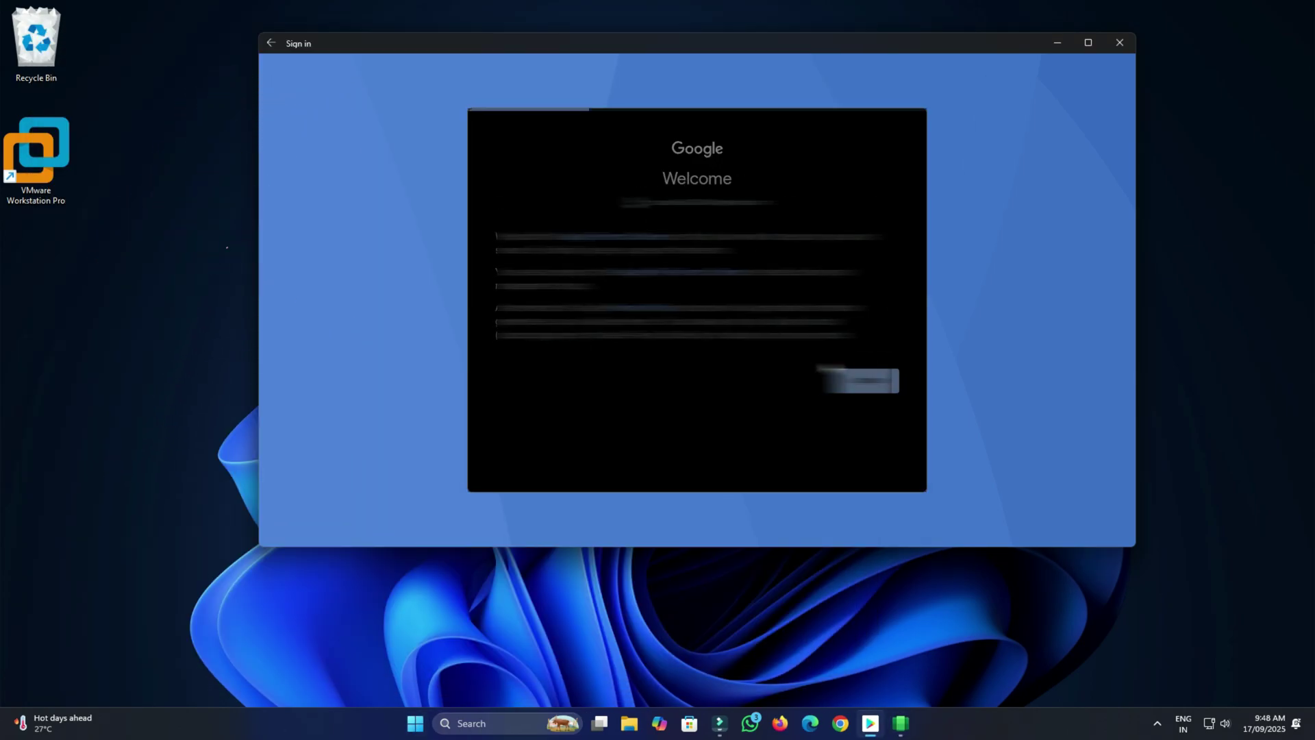
{"action": "left_click", "coordinate": [836, 376]}
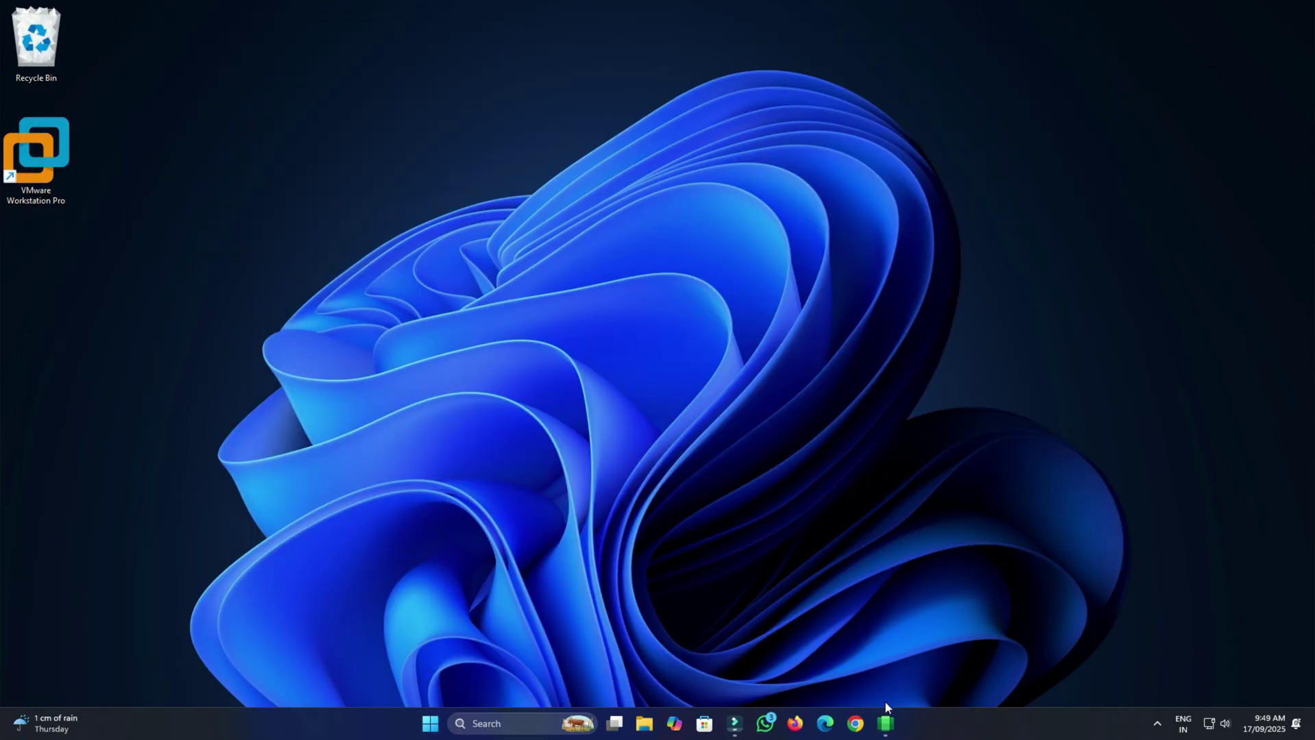
Step: Close the Windows Subsystem for Android window, reopen the Play Store, dismiss its tip and maximize it
{"action": "left_click", "coordinate": [886, 725]}
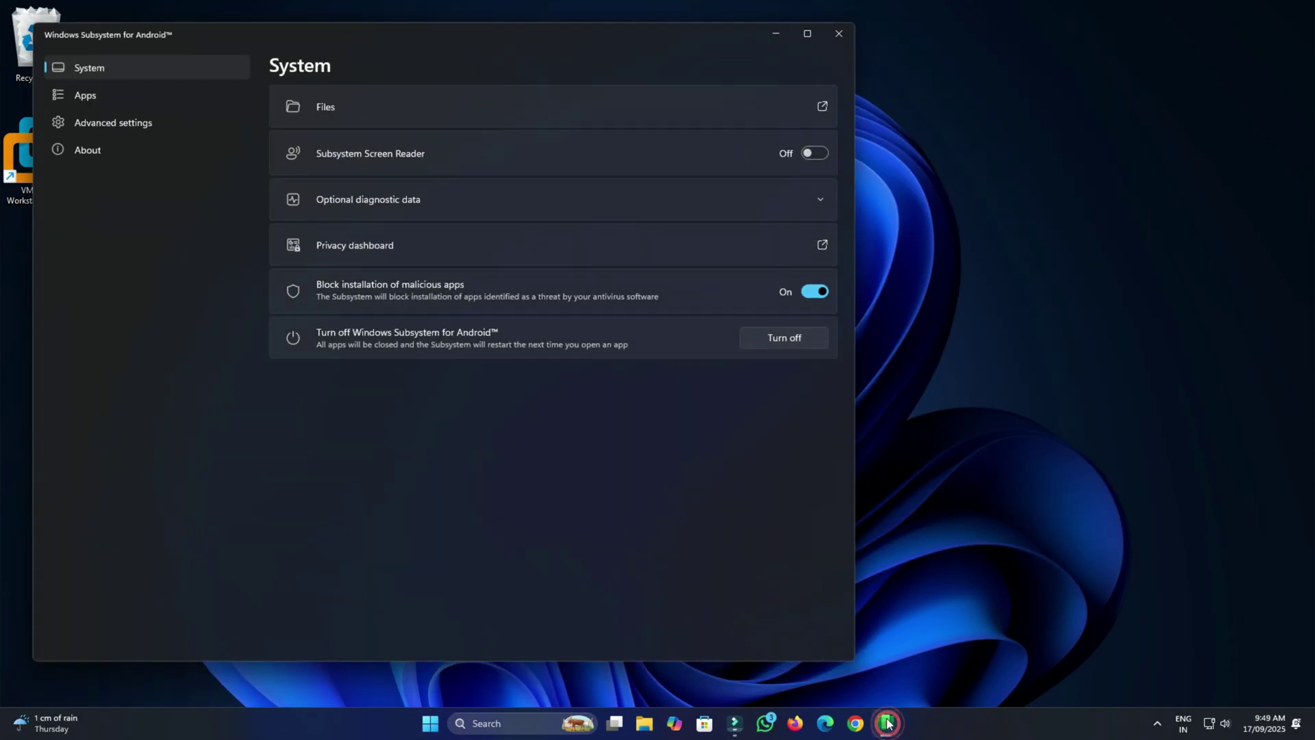
{"action": "left_click", "coordinate": [837, 34]}
{"action": "left_click", "coordinate": [439, 729]}
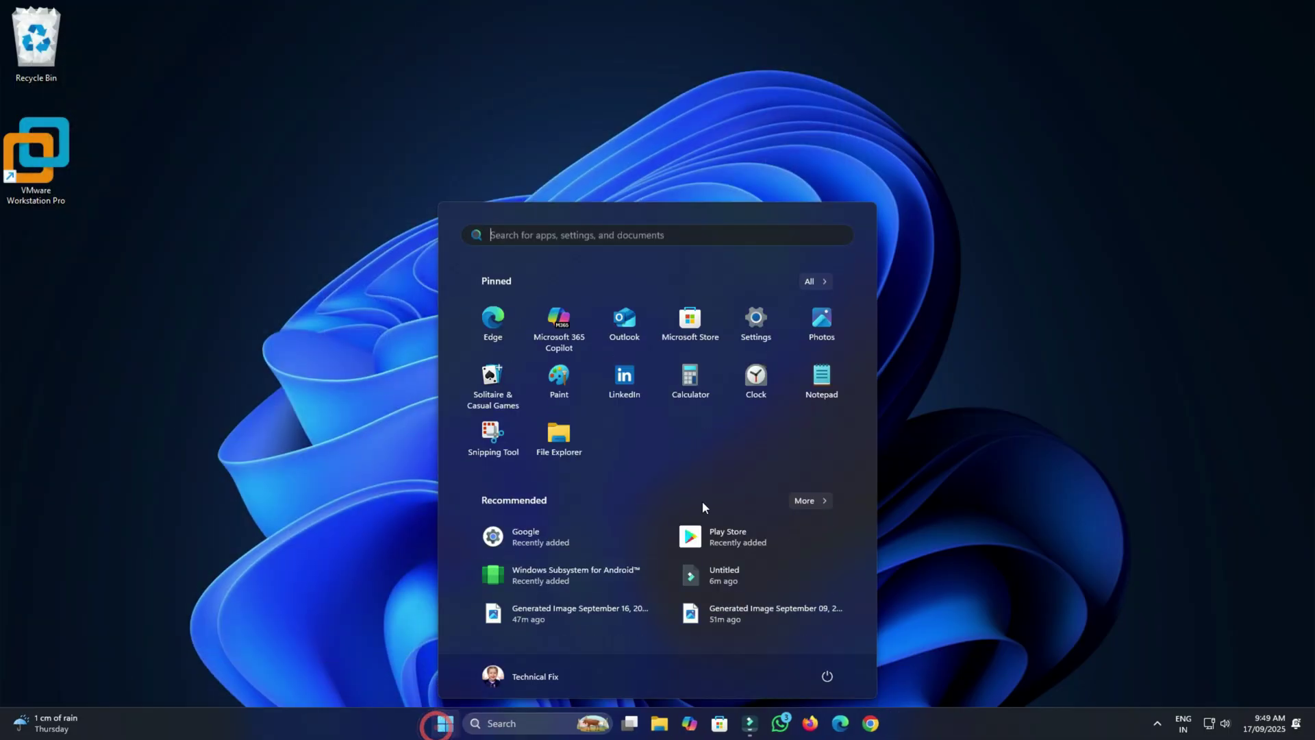
{"action": "left_click", "coordinate": [714, 535]}
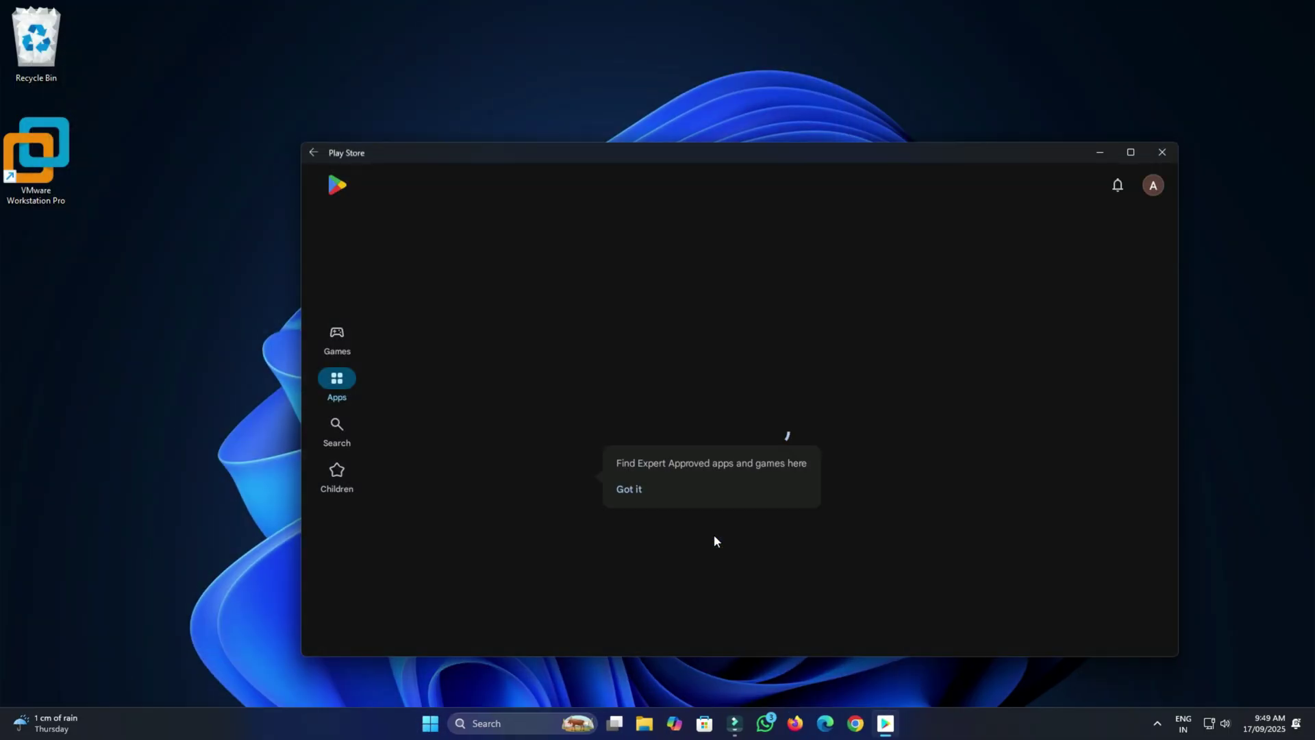
{"action": "left_click", "coordinate": [626, 489]}
{"action": "left_click", "coordinate": [1131, 152]}
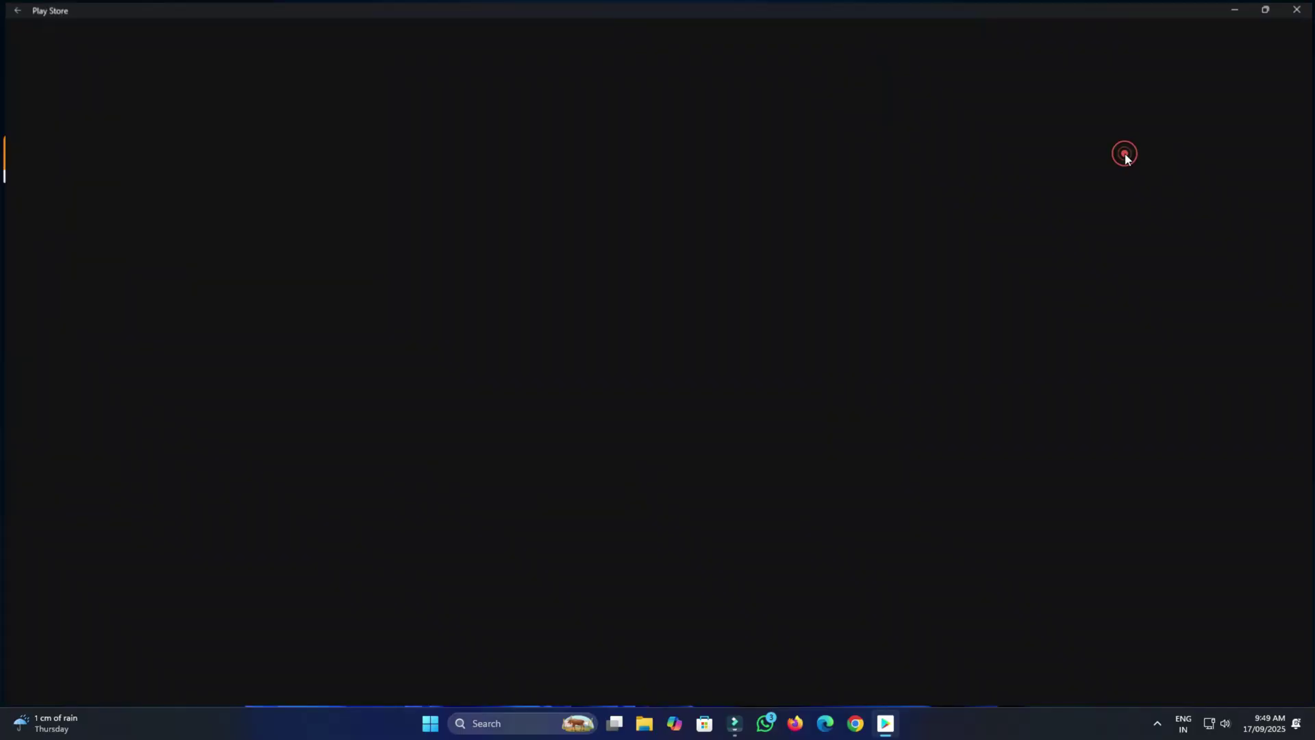
Step: Browse the Play Store's apps and install Traffic Rider from the Games section
{"action": "scroll", "coordinate": [632, 508], "scroll_direction": "down", "scroll_amount": 12}
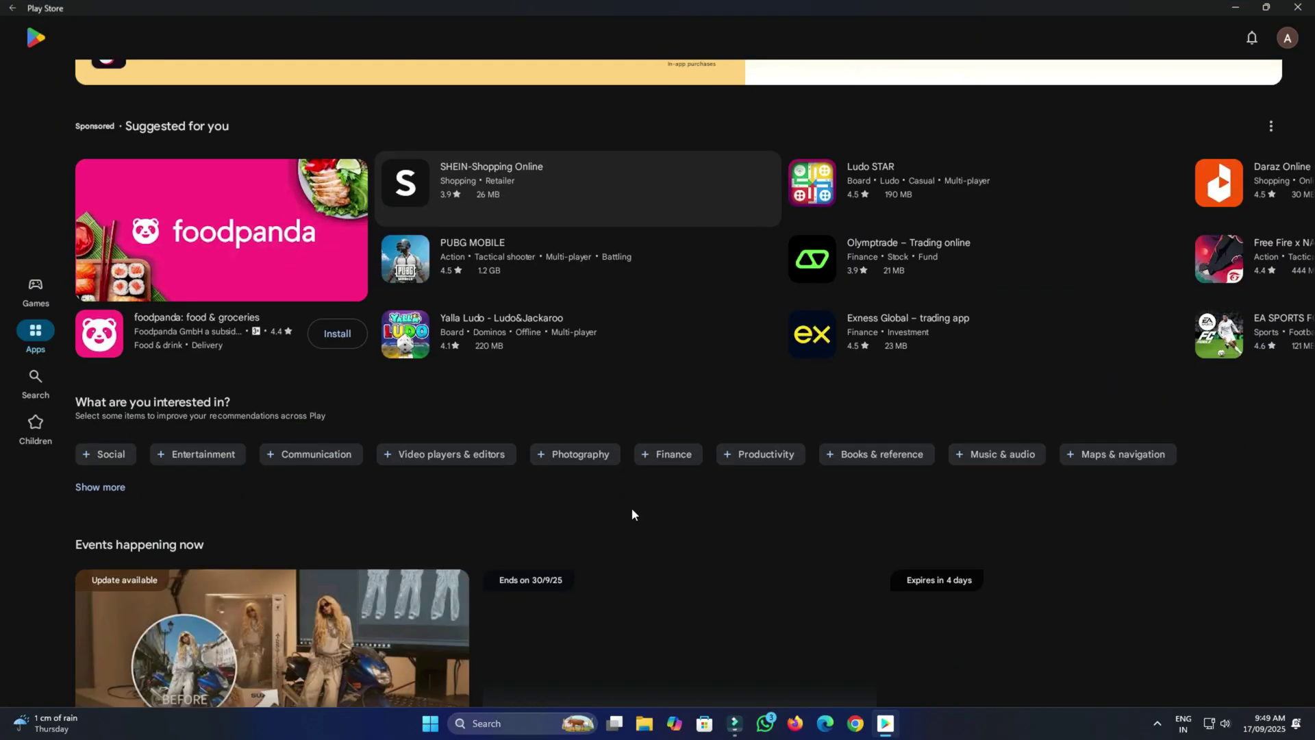
{"action": "scroll", "coordinate": [632, 508], "scroll_direction": "down", "scroll_amount": 15}
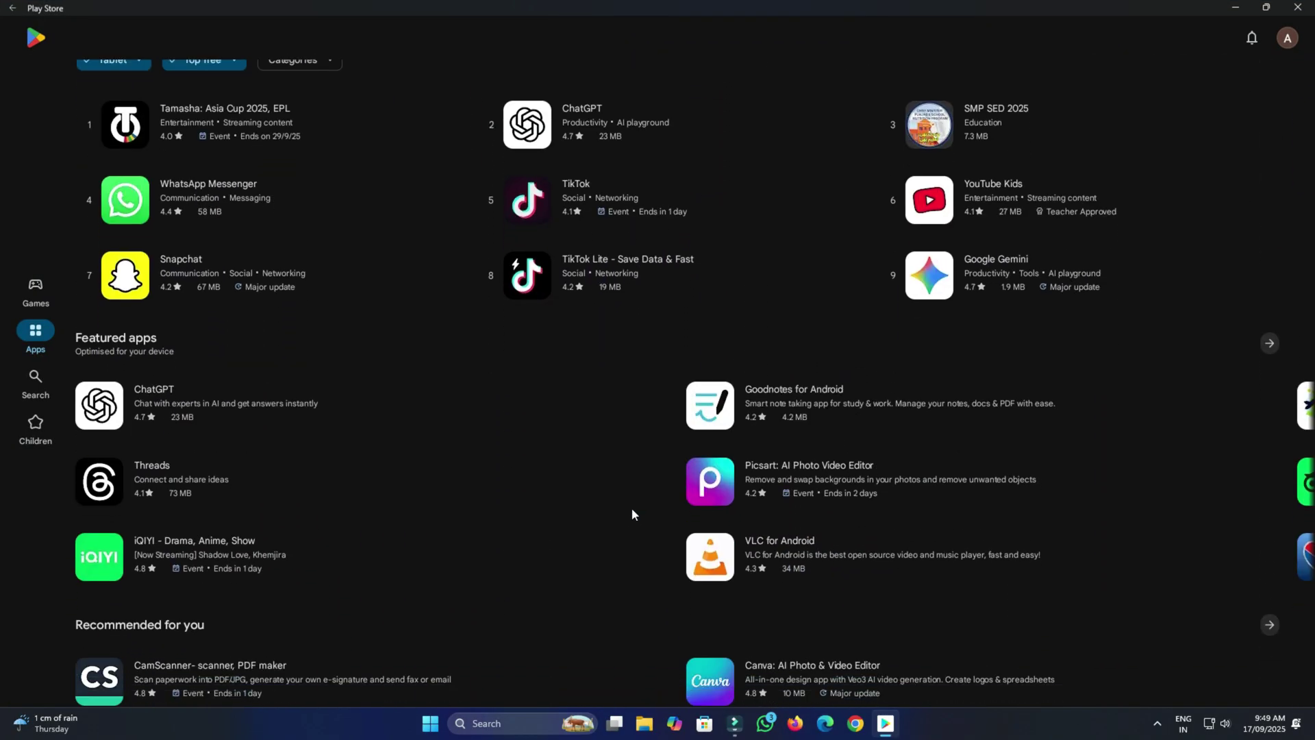
{"action": "scroll", "coordinate": [634, 508], "scroll_direction": "up", "scroll_amount": 20}
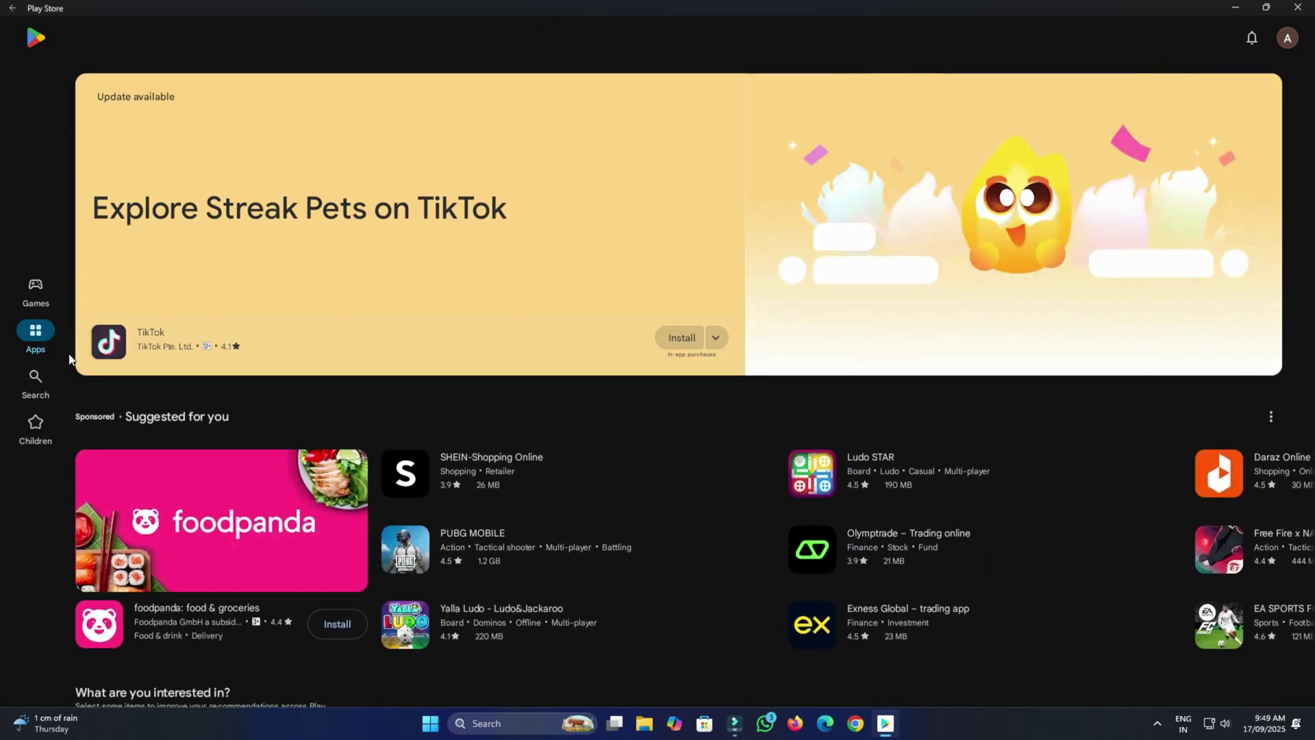
{"action": "left_click", "coordinate": [32, 293]}
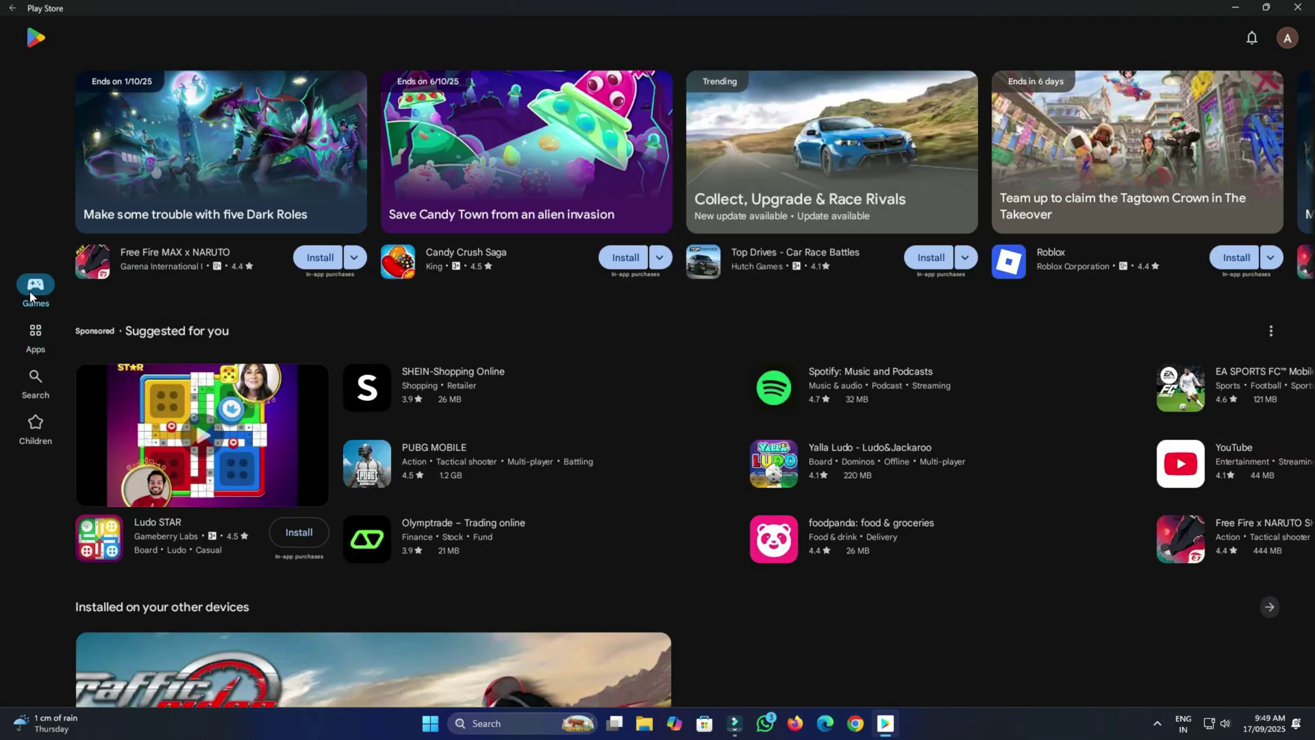
{"action": "scroll", "coordinate": [561, 402], "scroll_direction": "down", "scroll_amount": 8}
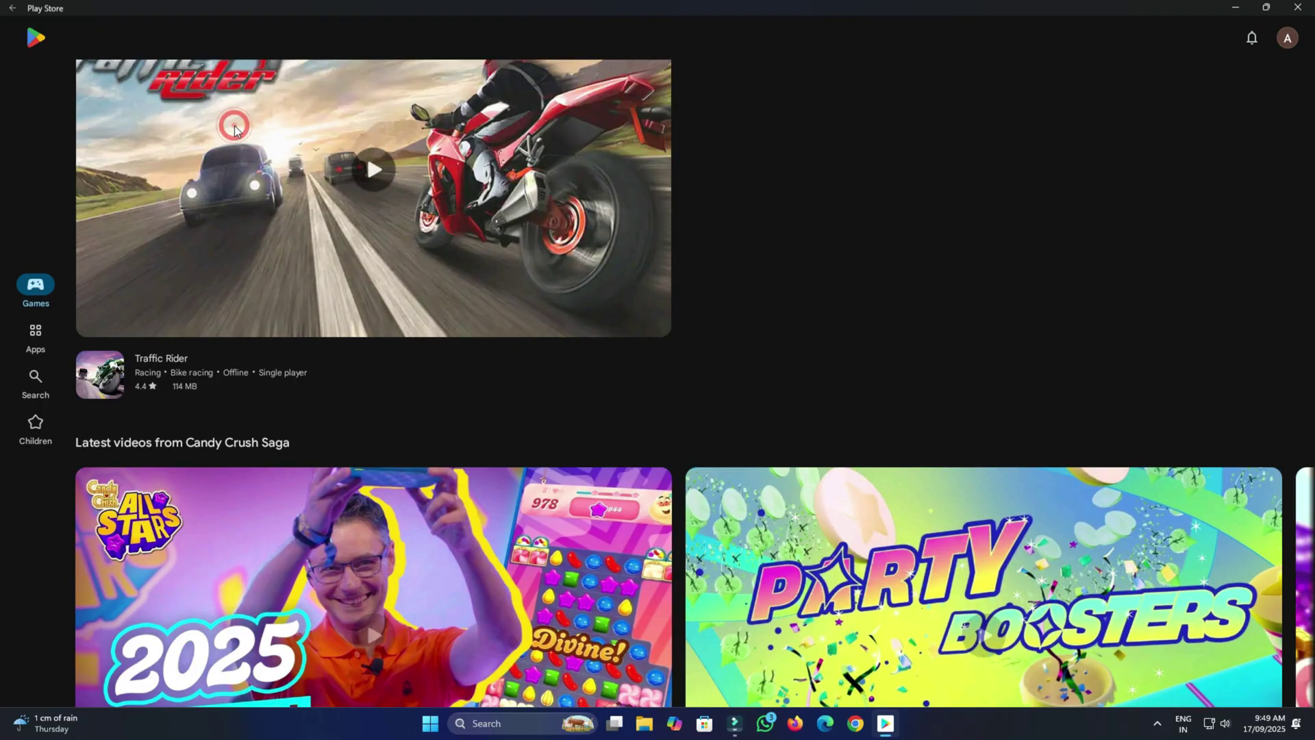
{"action": "left_click", "coordinate": [155, 370]}
{"action": "left_click", "coordinate": [59, 385]}
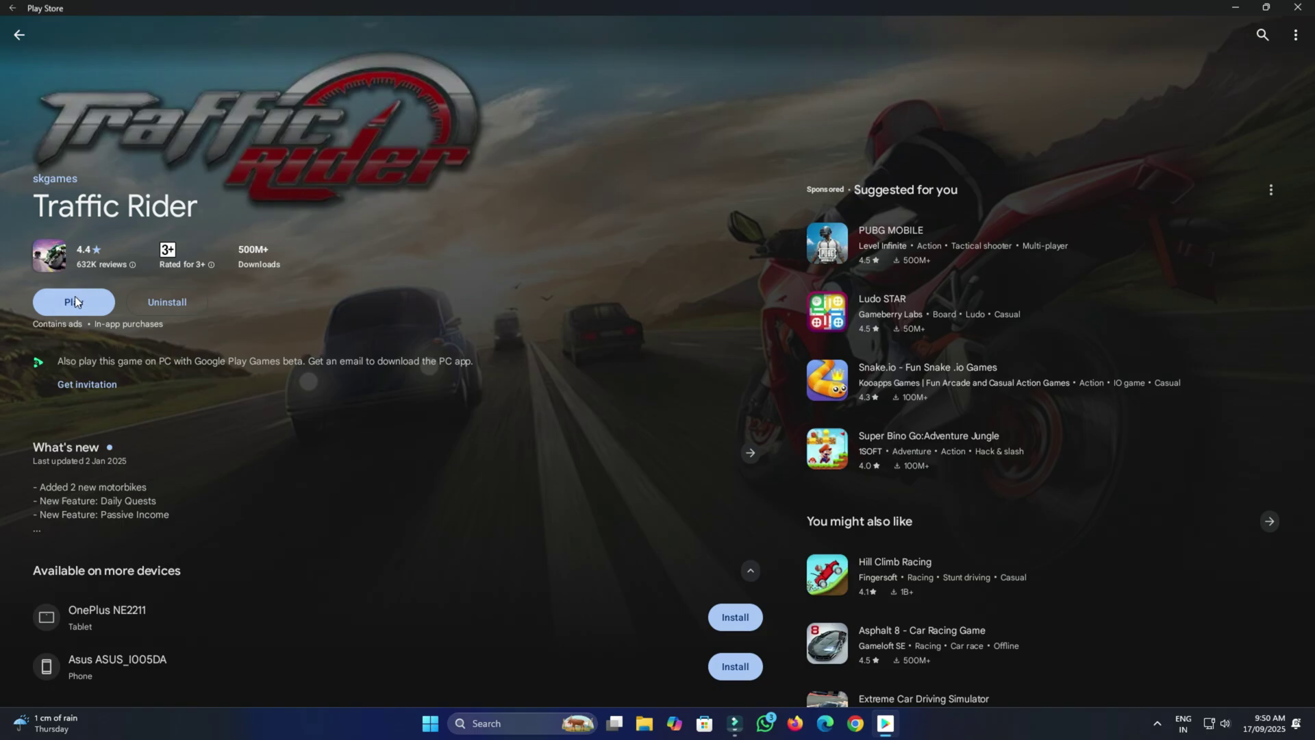
Step: Launch the newly installed Traffic Rider game from Windows and close the Play Store window
{"action": "left_click", "coordinate": [439, 728]}
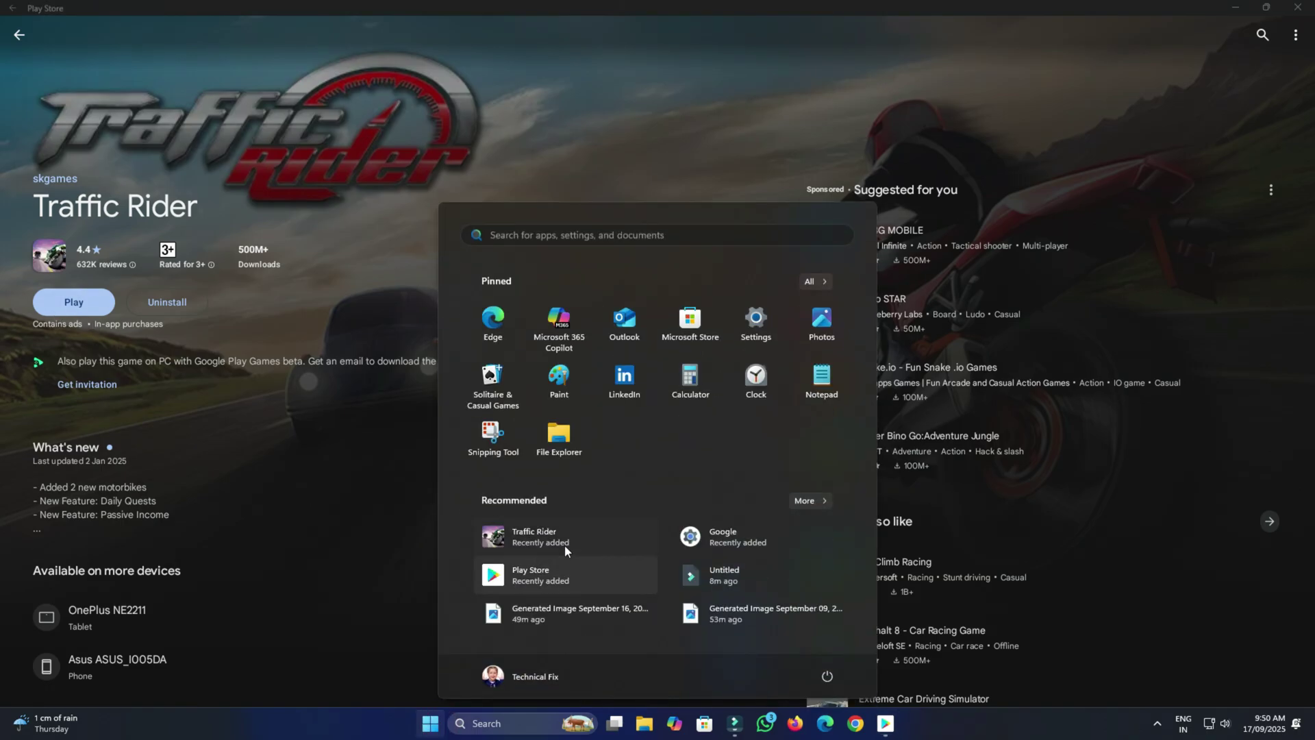
{"action": "left_click", "coordinate": [537, 541]}
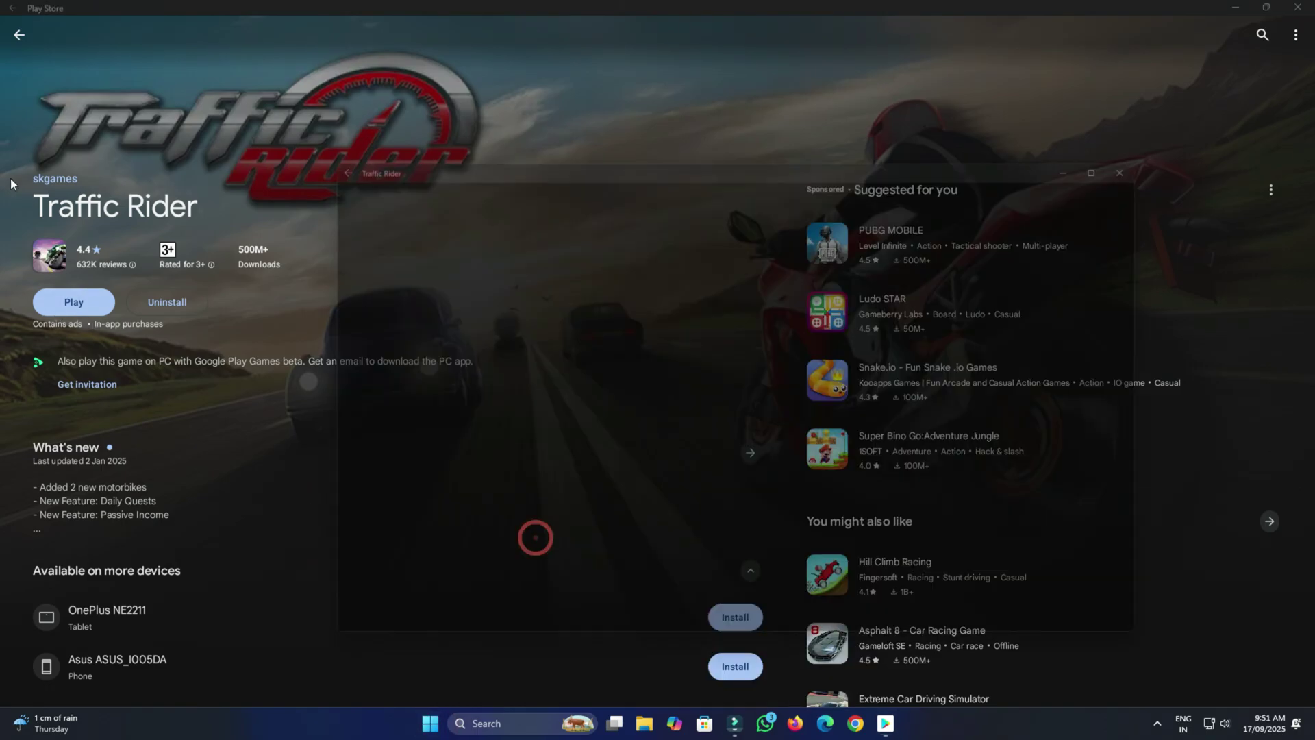
{"action": "left_click", "coordinate": [1297, 7]}
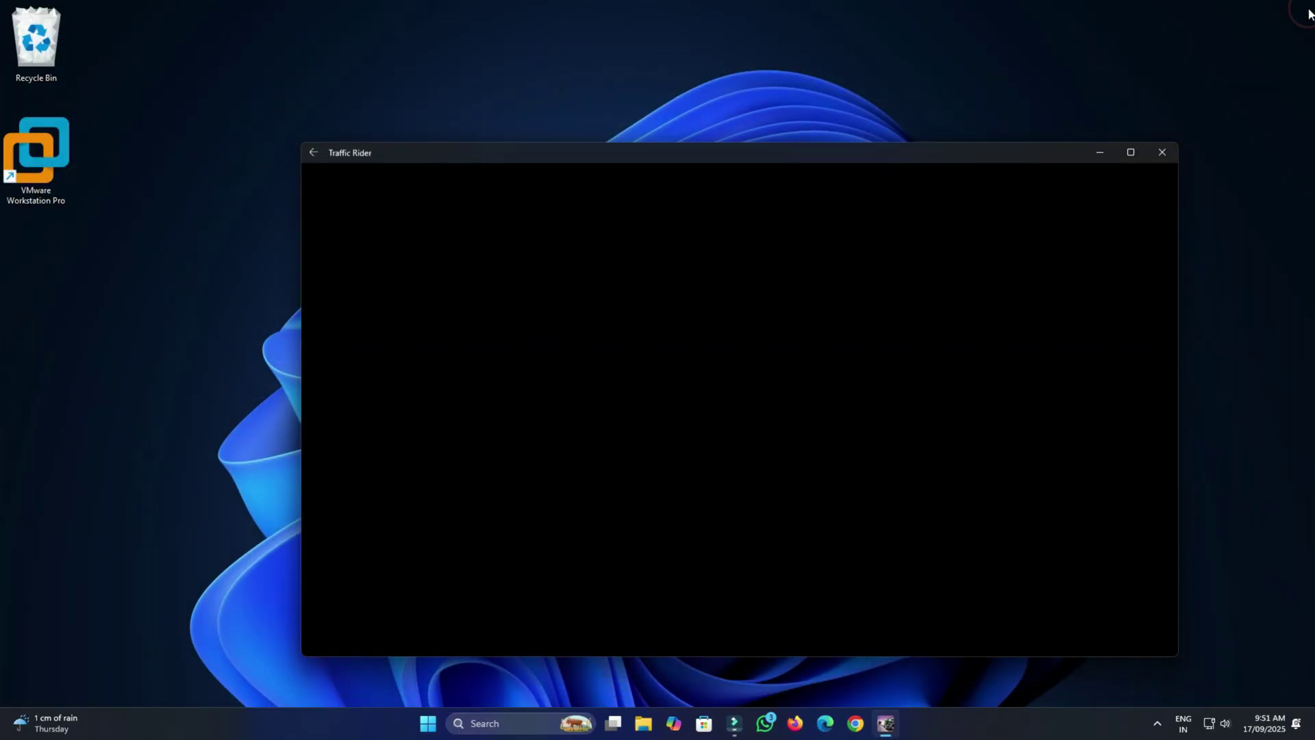
Step: Maximize the Traffic Rider window, start the game and restart the app for a better view
{"action": "left_click_drag", "start_coordinate": [853, 157], "coordinate": [810, 43]}
{"action": "double_click", "coordinate": [809, 42]}
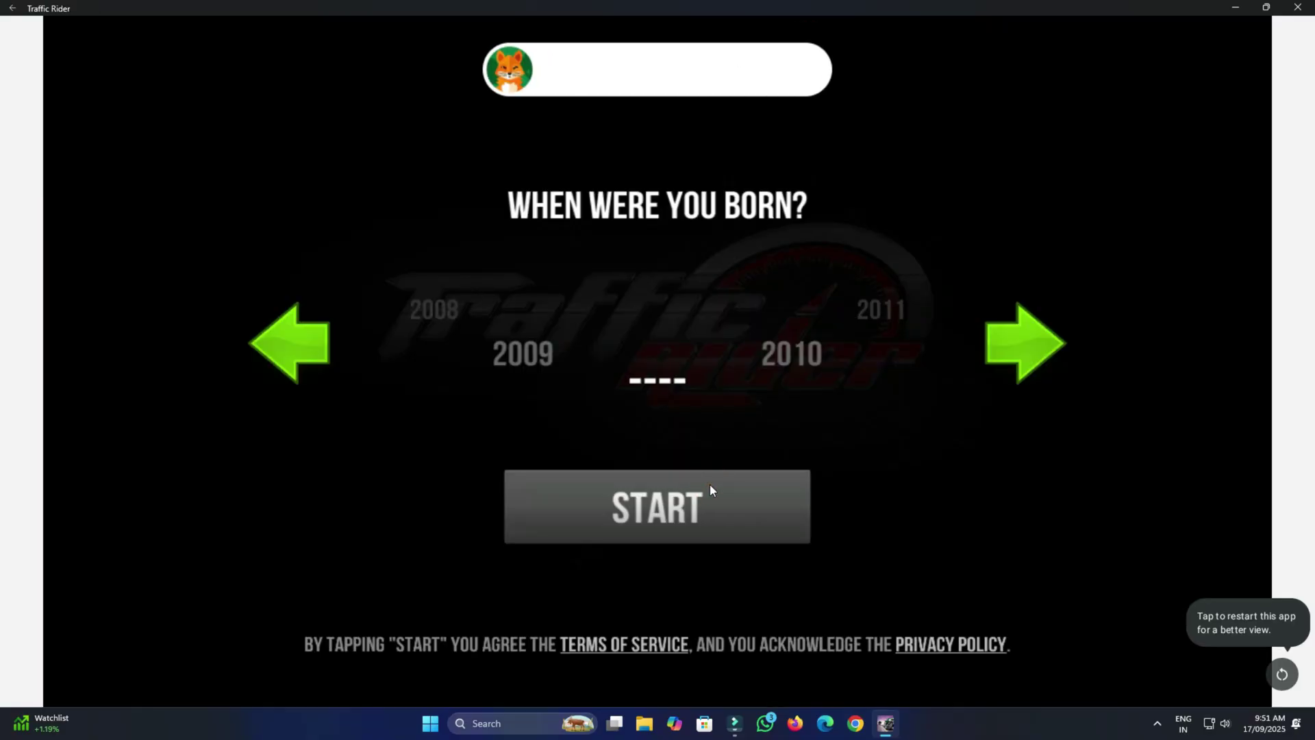
{"action": "left_click", "coordinate": [709, 485]}
{"action": "left_click", "coordinate": [1283, 674]}
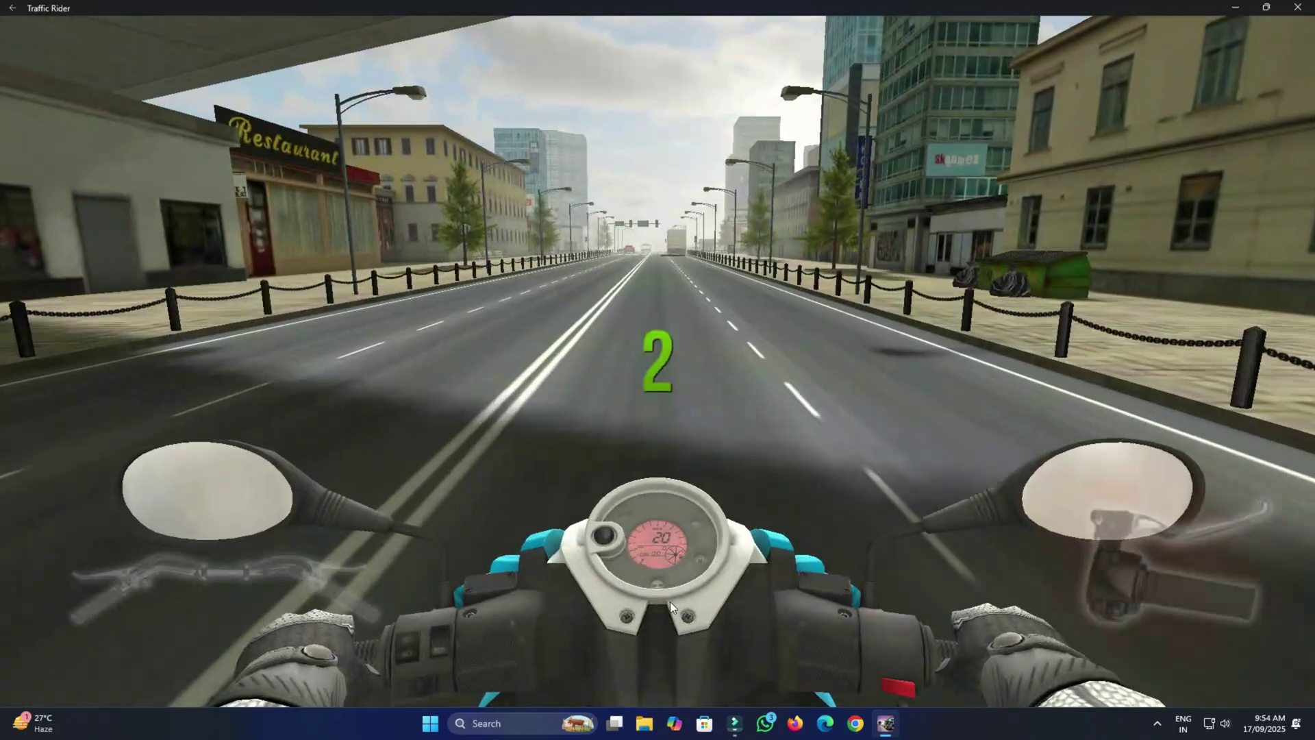
Step: Test Traffic Rider by accelerating the bike through the timed mission, and close the game
{"action": "key", "text": "Up"}
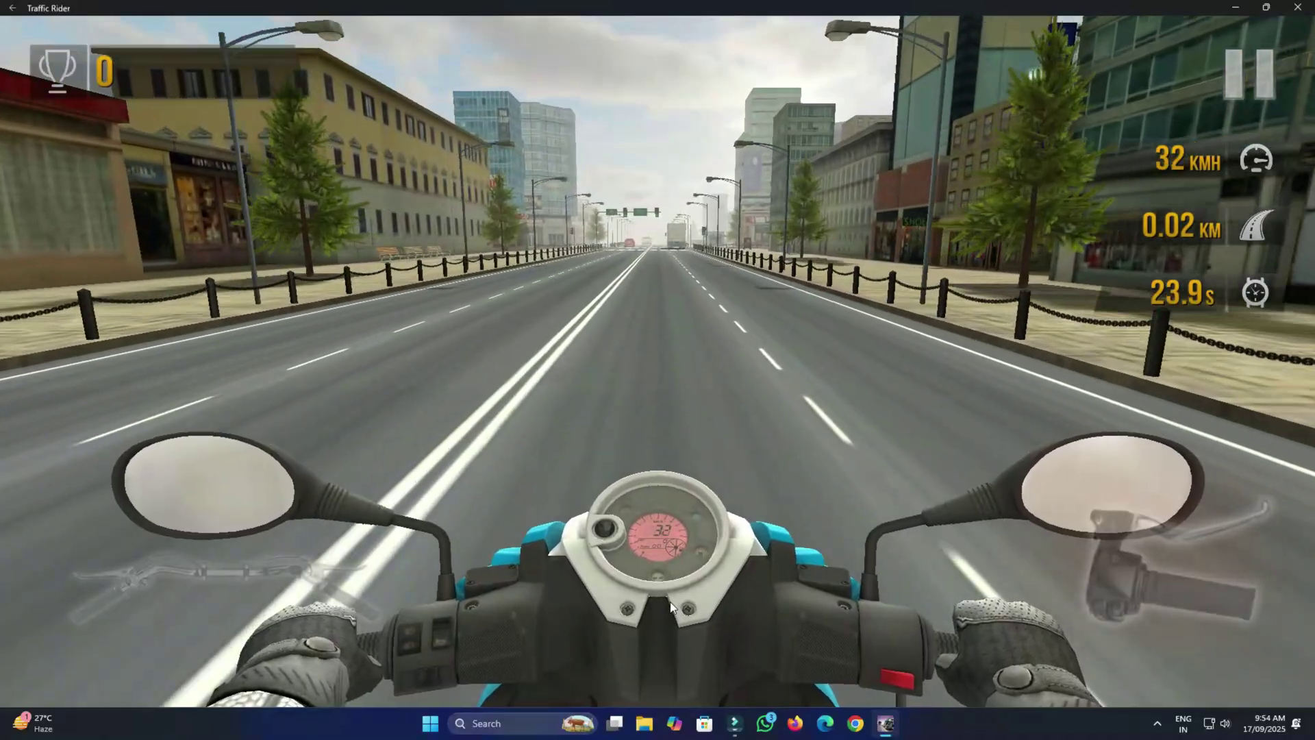
{"action": "key", "text": "Up"}
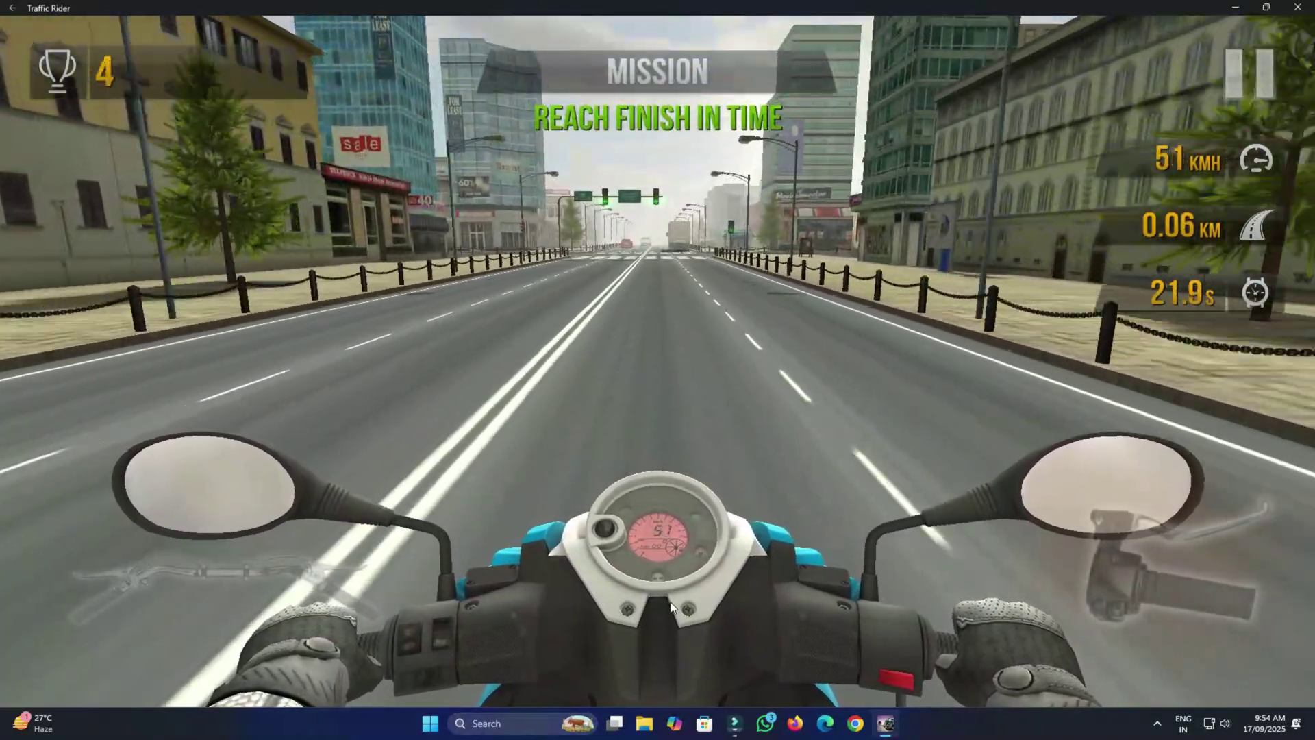
{"action": "key", "text": "Up"}
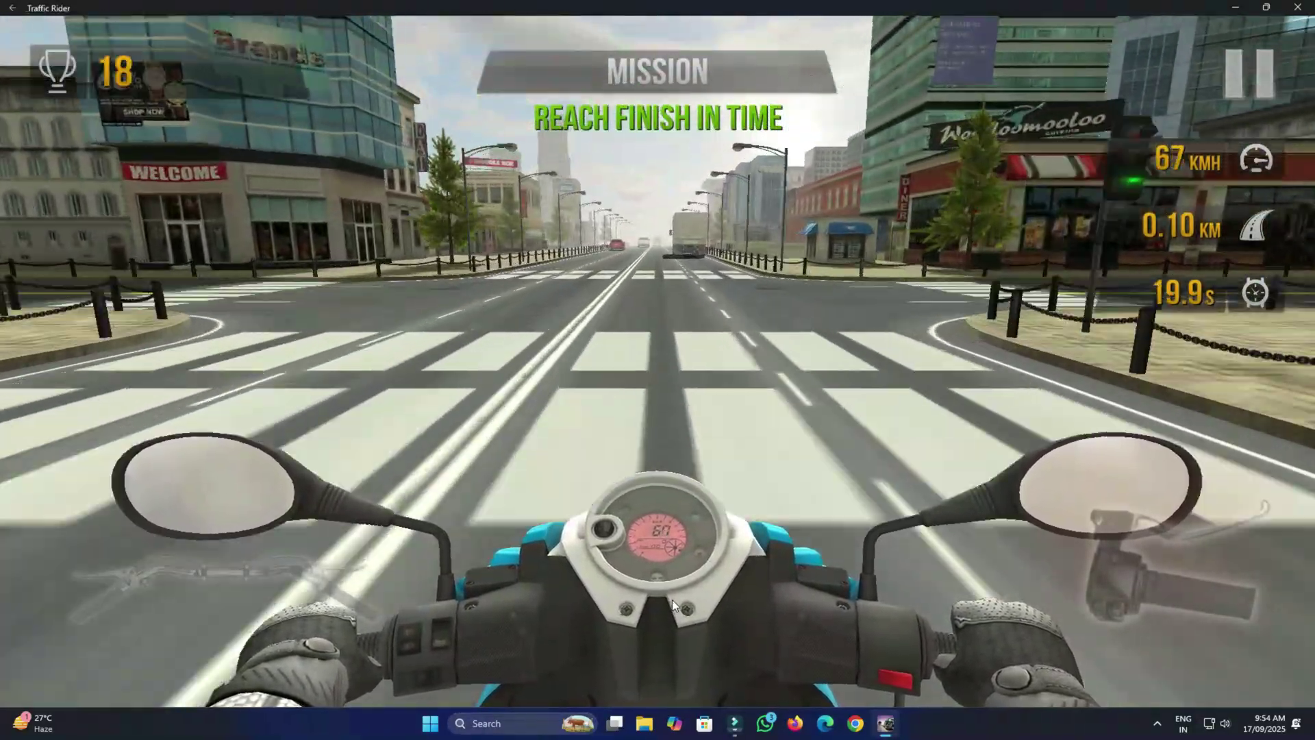
{"action": "key", "text": "Up"}
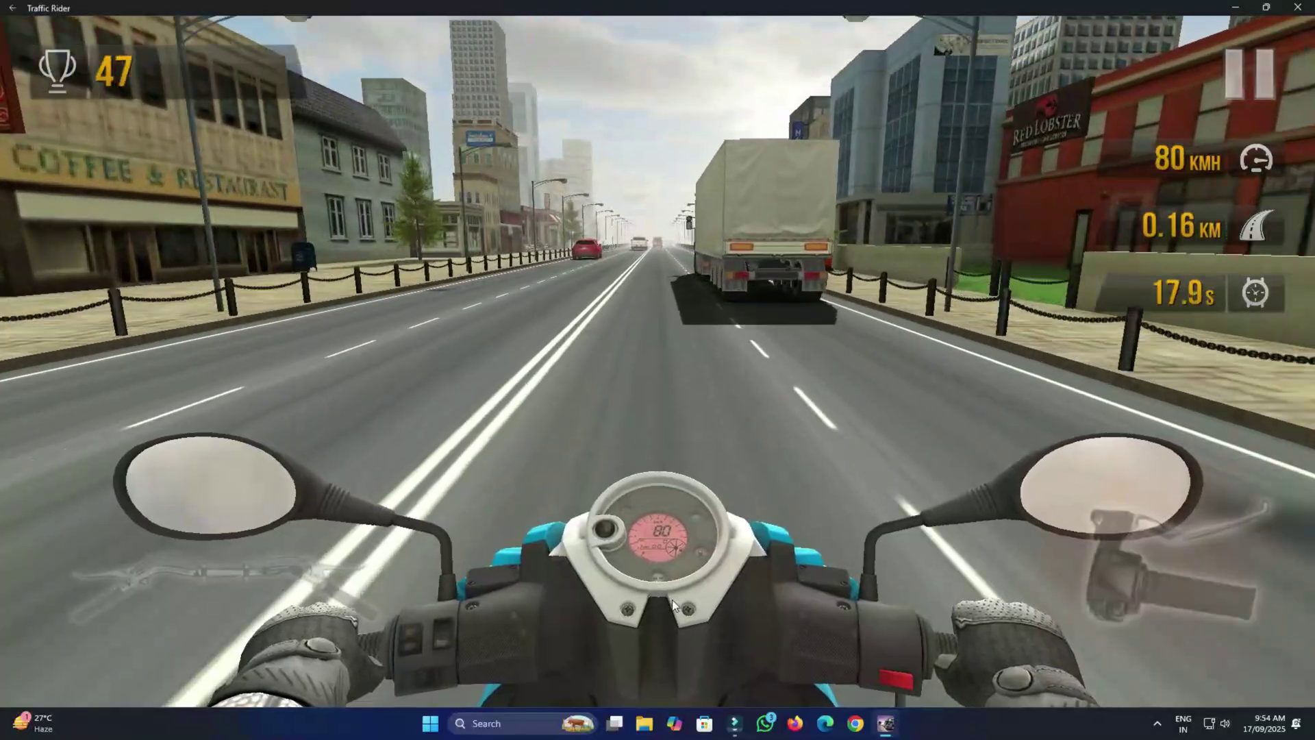
{"action": "key", "text": "Up"}
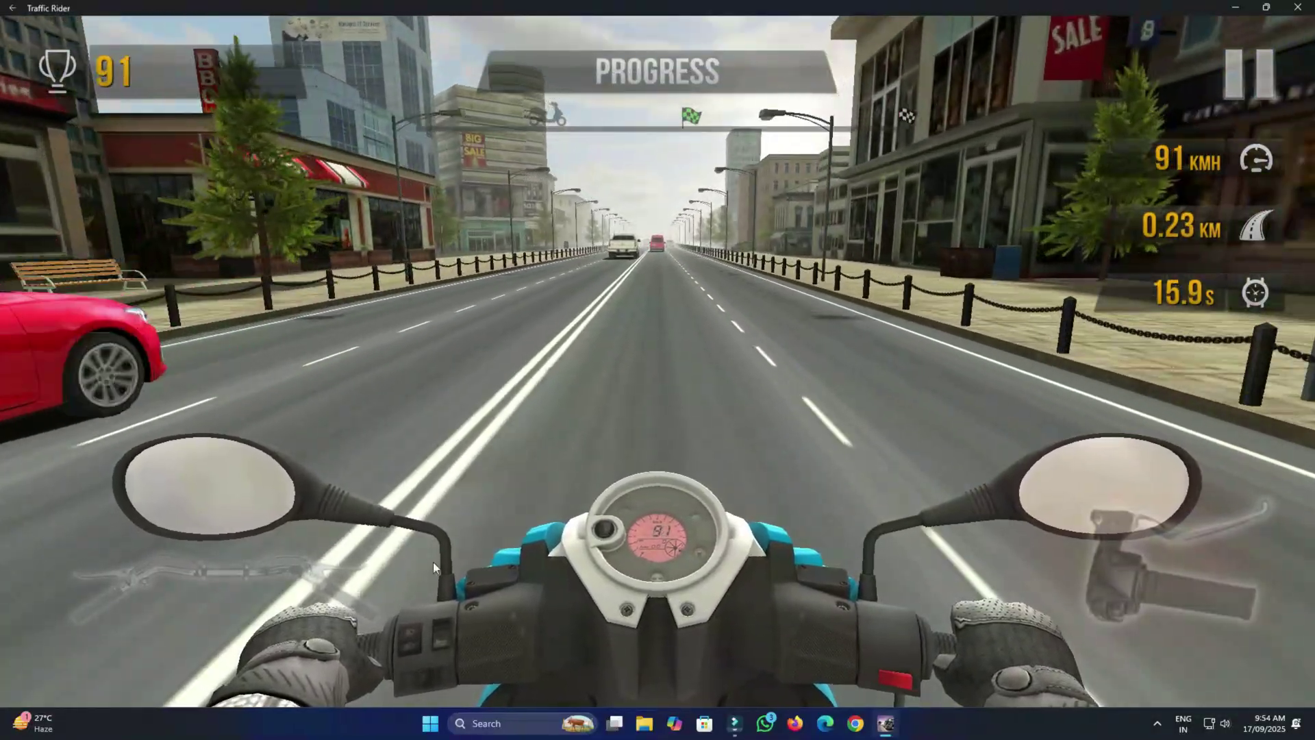
{"action": "key", "text": "Up"}
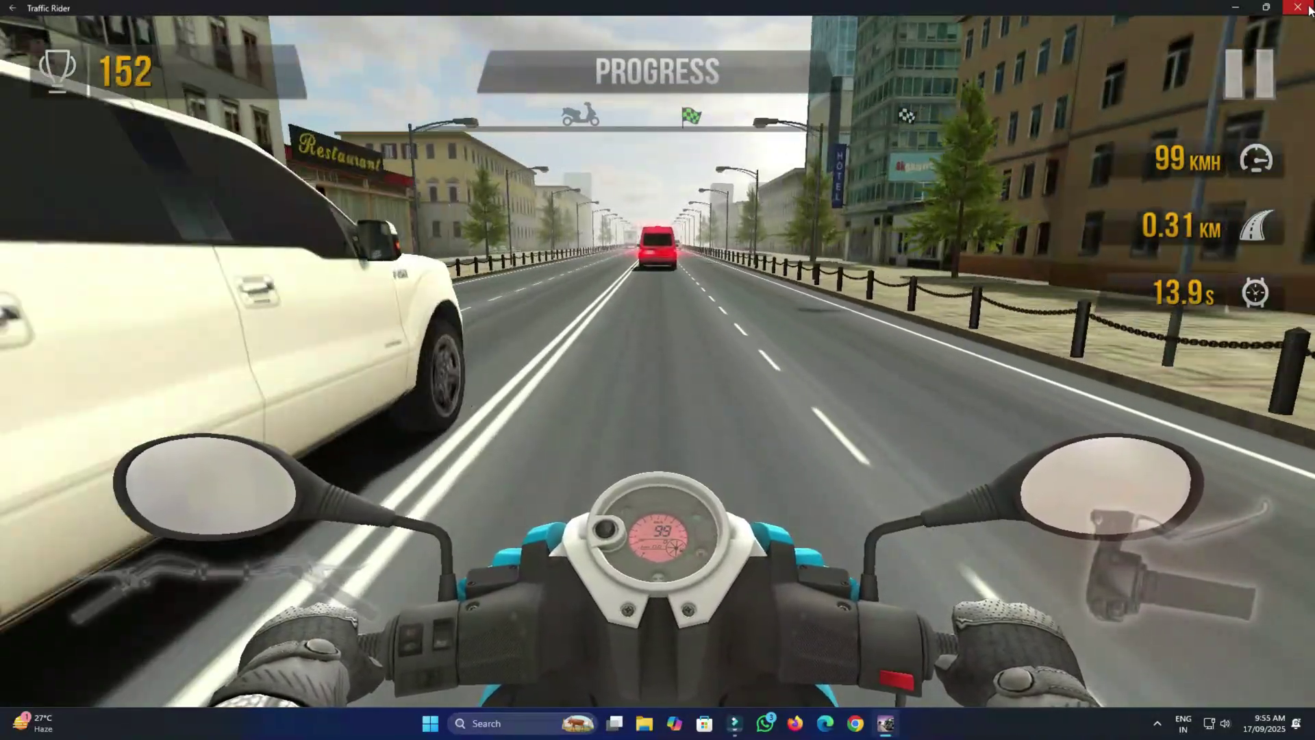
{"action": "left_click", "coordinate": [1305, 10]}
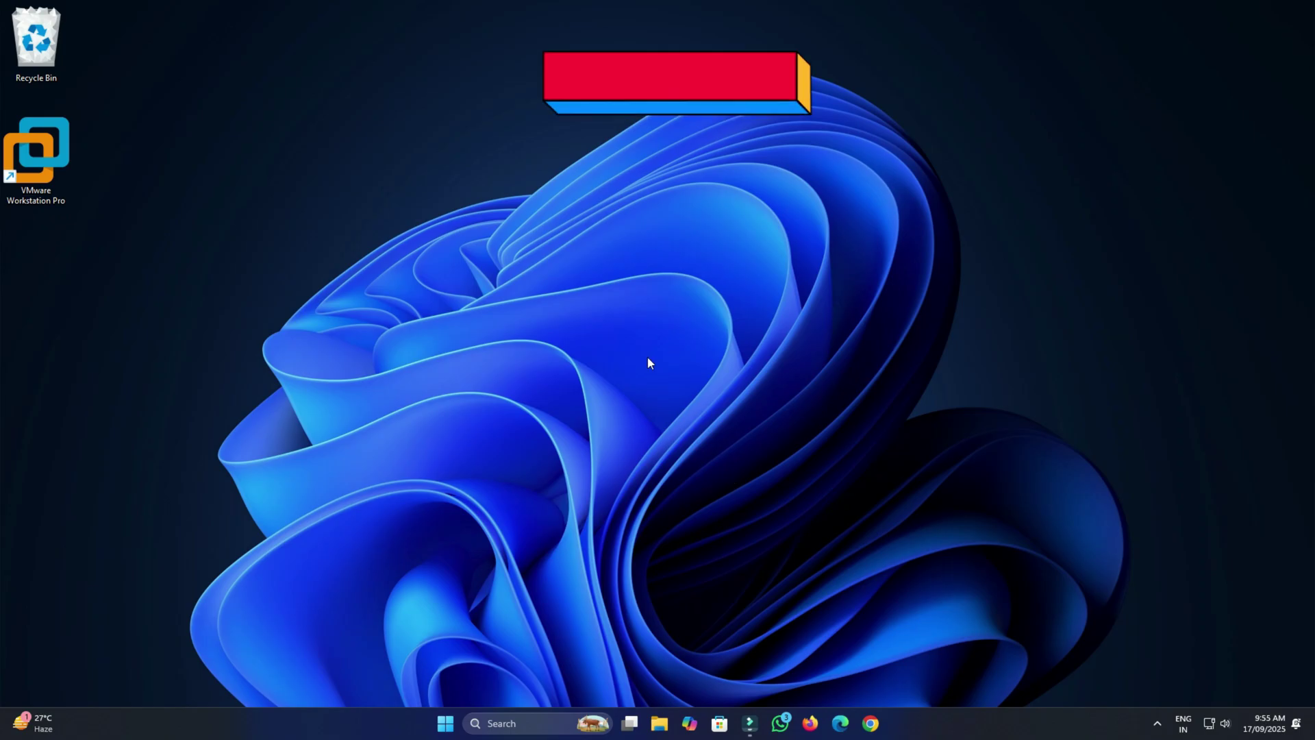